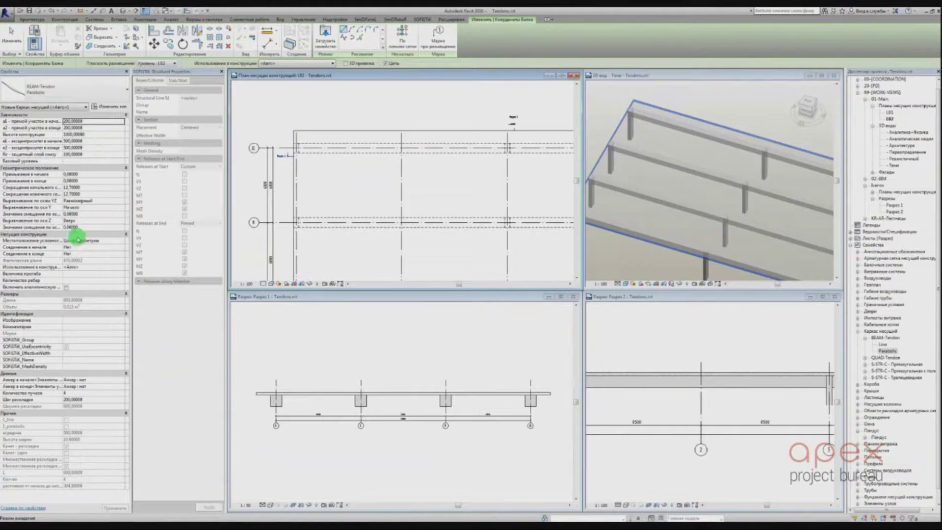
# Set the bundle count to 3 for the new Parabolic beam tendon and edit the type's number of strands per bundle.
pyautogui.click(84, 393)
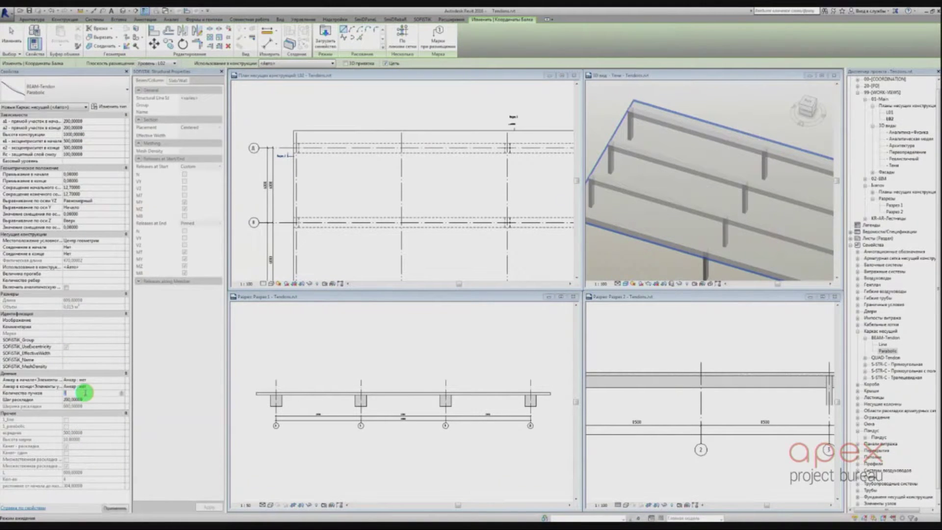
pyautogui.click(107, 105)
pyautogui.click(422, 126)
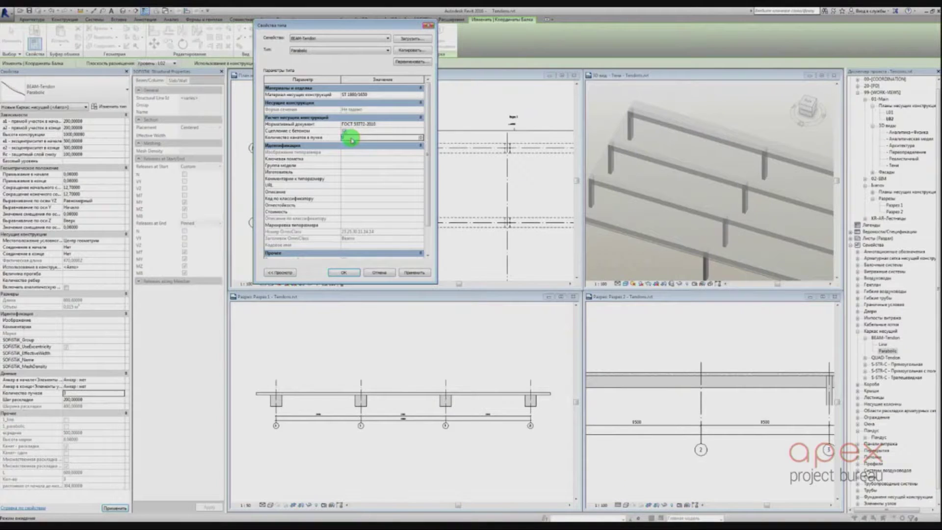
pyautogui.click(344, 272)
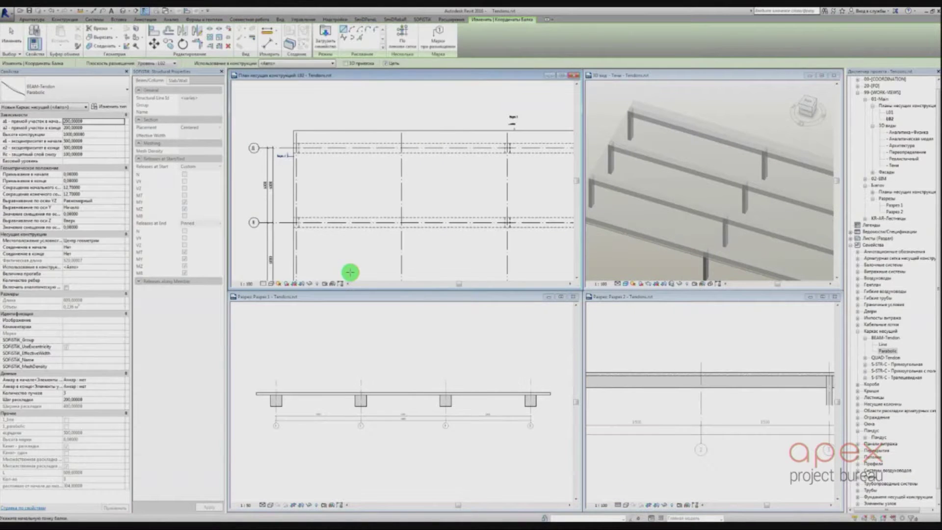
# Draw a chain of three Parabolic tendons along the uppermost beam in plan, from its first column through intermediate columns to its far end.
pyautogui.click(297, 147)
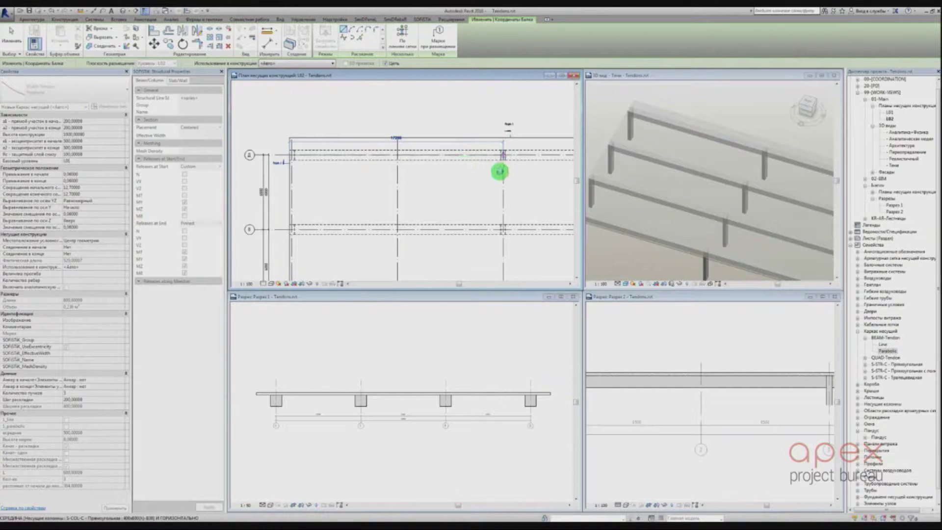
pyautogui.click(499, 172)
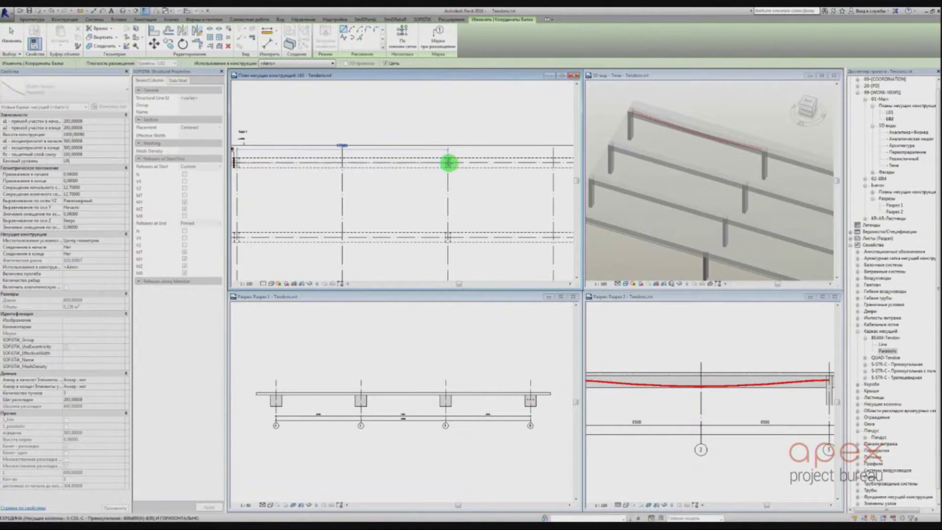
pyautogui.moveTo(494, 196); pyautogui.dragTo(320, 203, button='middle')
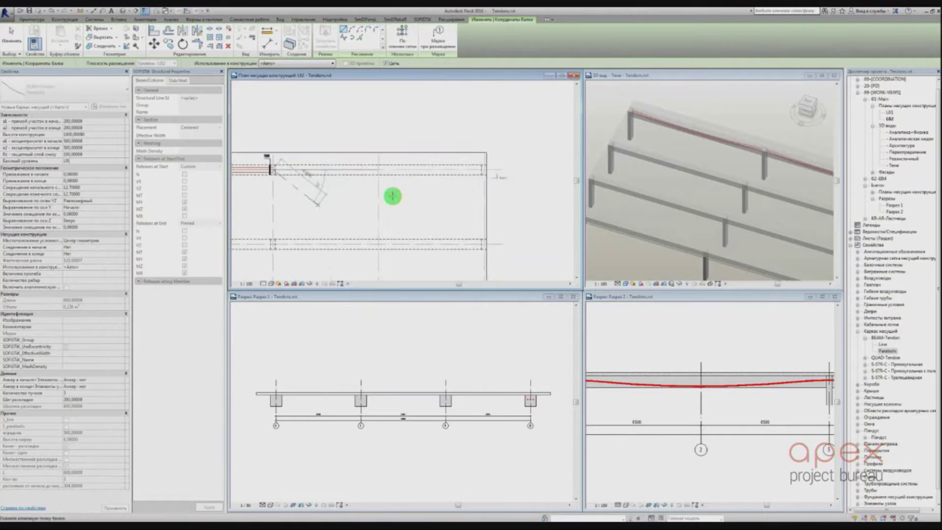
pyautogui.click(487, 169)
pyautogui.scroll(2, 479, 171)
pyautogui.press('Escape')
pyautogui.press('Escape')
# Set the last tendon's end anchor to the dead-end type (глухой) and its start eccentricity e1 to 900.
pyautogui.click(480, 168)
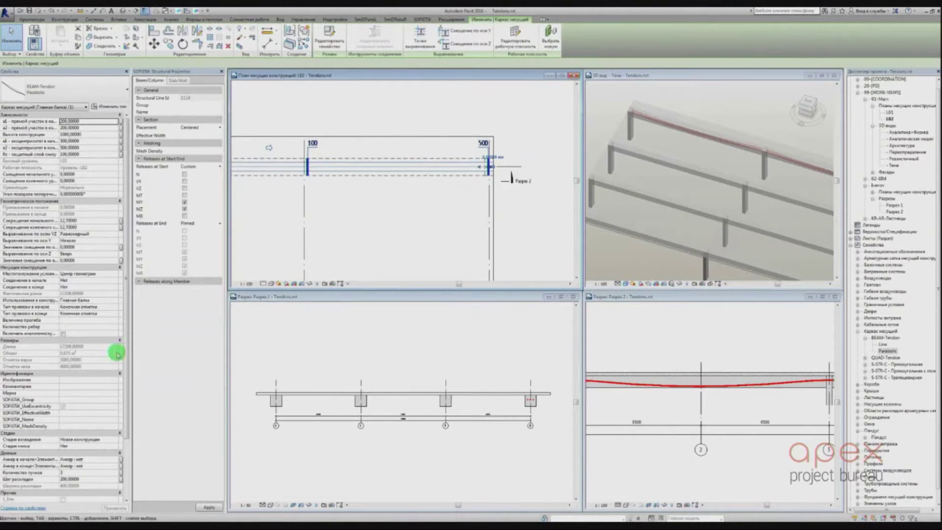
pyautogui.click(115, 466)
pyautogui.click(109, 476)
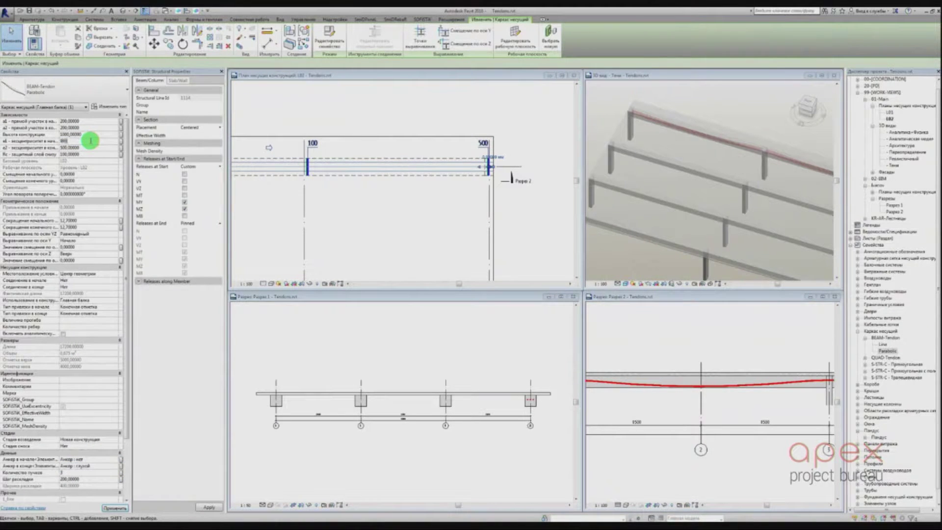
# Set both the start and end eccentricities, e1 and e2, of the middle tendon to 900.
pyautogui.moveTo(238, 191); pyautogui.dragTo(608, 194, button='middle')
pyautogui.click(417, 166)
pyautogui.click(90, 141)
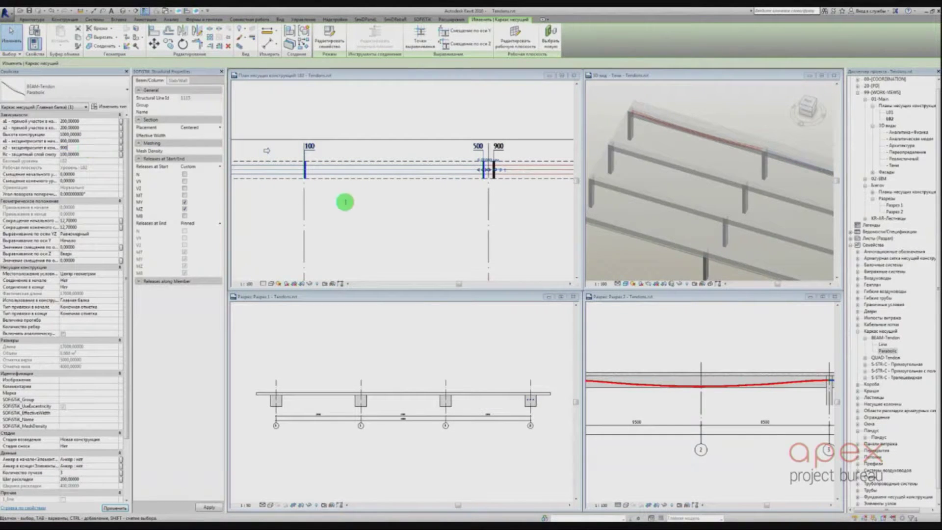
# Set the first tendon's end eccentricity e2 to 900 and assign an anchor type at its start.
pyautogui.scroll(-4, 501, 212)
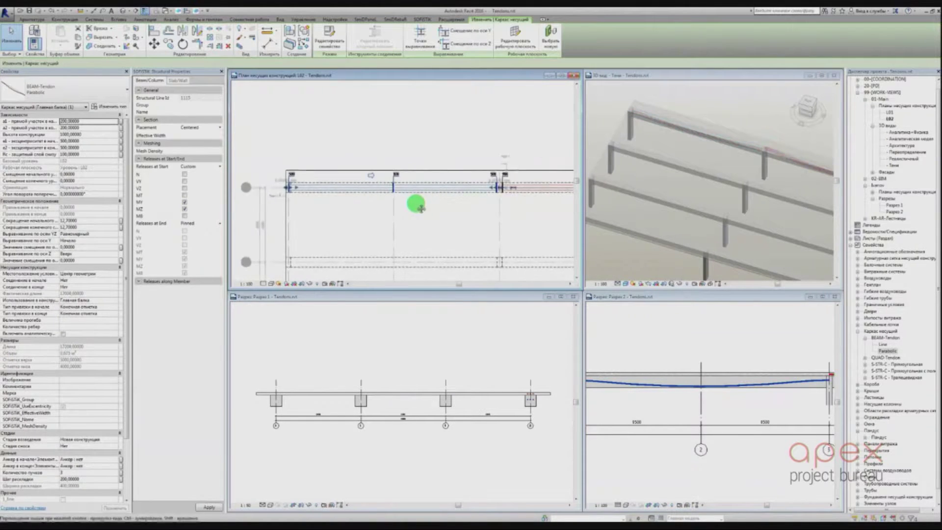
pyautogui.click(97, 147)
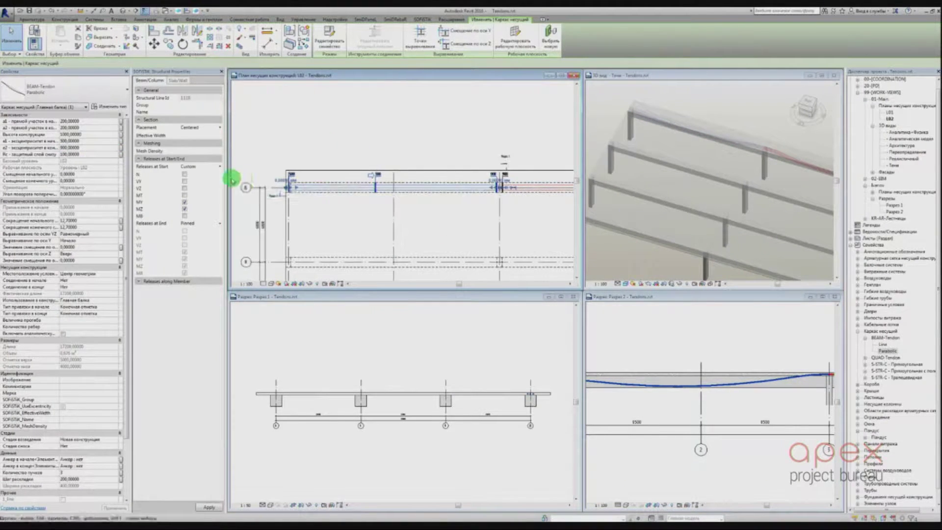
pyautogui.click(114, 460)
pyautogui.click(88, 473)
pyautogui.scroll(4, 281, 183)
pyautogui.press('Escape')
# Examine the tendon profile along the beam in plan, in the 3D view and in the longitudinal section.
pyautogui.scroll(-3, 292, 185)
pyautogui.scroll(-2, 293, 185)
pyautogui.moveTo(496, 181); pyautogui.dragTo(272, 185, button='middle')
pyautogui.scroll(-4, 683, 167)
pyautogui.keyDown('shift'); pyautogui.moveTo(685, 170); pyautogui.dragTo(742, 193, button='middle'); pyautogui.keyUp('shift')
pyautogui.scroll(5, 751, 204)
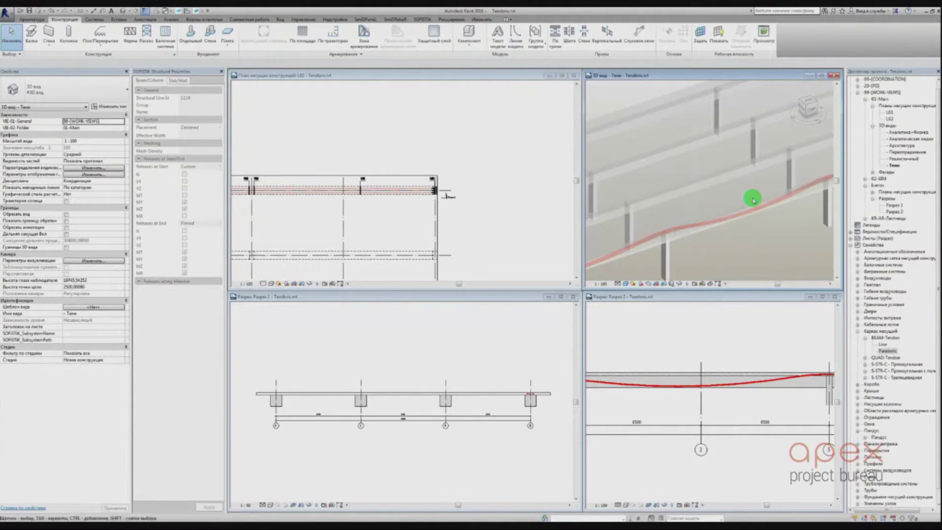
pyautogui.scroll(-5, 726, 211)
pyautogui.scroll(2, 731, 209)
pyautogui.scroll(-4, 744, 373)
pyautogui.scroll(3, 678, 382)
pyautogui.scroll(1, 678, 381)
pyautogui.moveTo(679, 381); pyautogui.dragTo(591, 381, button='middle')
pyautogui.moveTo(807, 385)
pyautogui.mouseDown(button='middle')
pyautogui.moveTo(592, 382)
pyautogui.moveTo(758, 388)
pyautogui.moveTo(785, 379)
pyautogui.mouseUp(button='middle')
# Copy the uppermost beam's tendons onto the three other parallel beams, using the grid lines as reference points.
pyautogui.scroll(-2, 753, 378)
pyautogui.moveTo(432, 204); pyautogui.dragTo(566, 207, button='middle')
pyautogui.moveTo(534, 197); pyautogui.dragTo(515, 189)
pyautogui.click(168, 44)
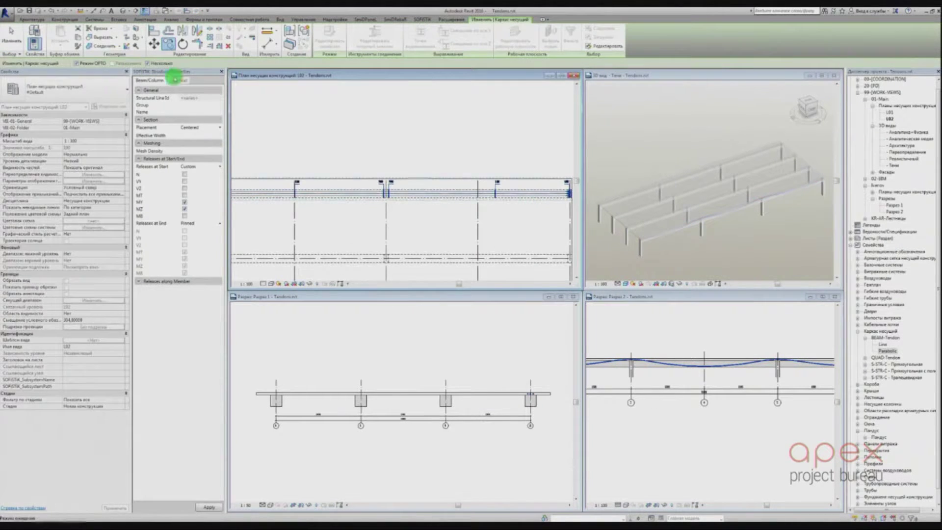
pyautogui.scroll(-4, 471, 128)
pyautogui.scroll(3, 323, 162)
pyautogui.click(339, 115)
pyautogui.click(340, 171)
pyautogui.click(341, 226)
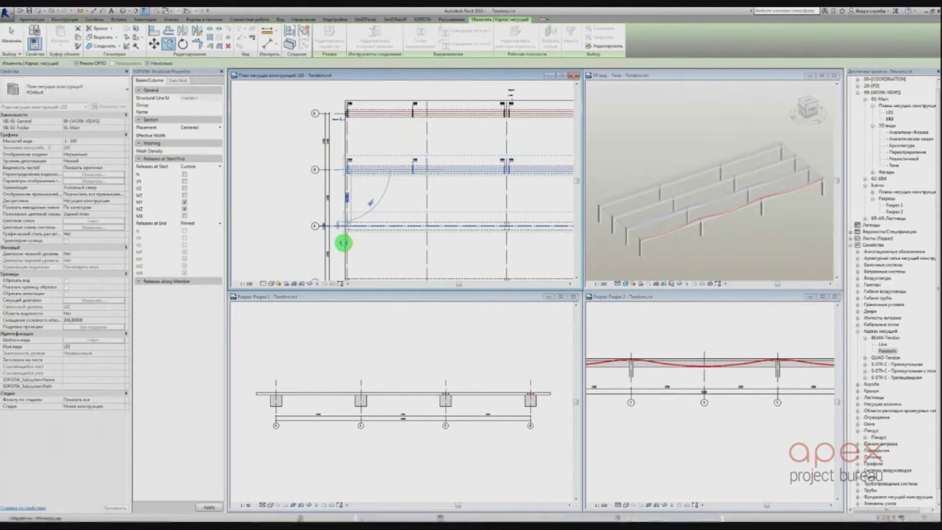
pyautogui.moveTo(343, 242); pyautogui.dragTo(343, 149, button='middle')
pyautogui.press('Escape')
# Start a new beam element with the QUAD-Tendon family, type Free, and check its type properties.
pyautogui.moveTo(455, 176); pyautogui.dragTo(367, 269, button='middle')
pyautogui.click(63, 21)
pyautogui.click(31, 38)
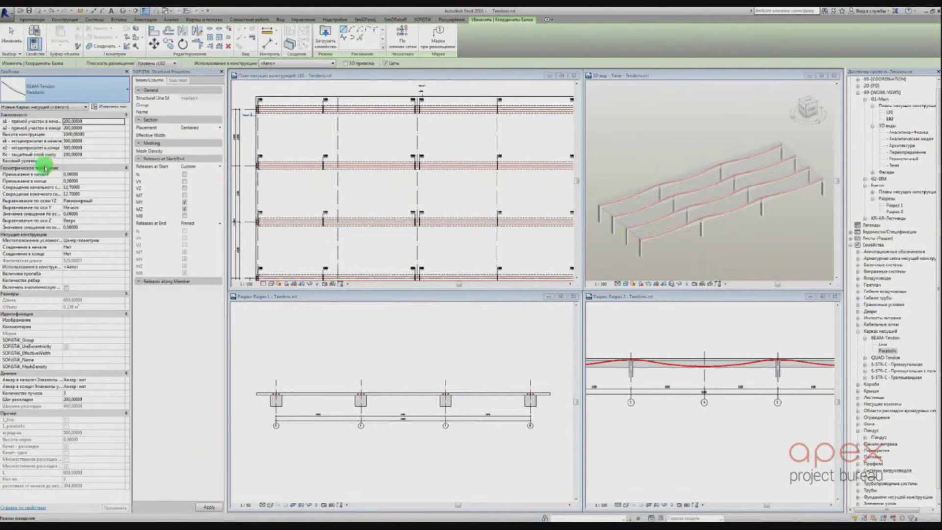
pyautogui.click(36, 162)
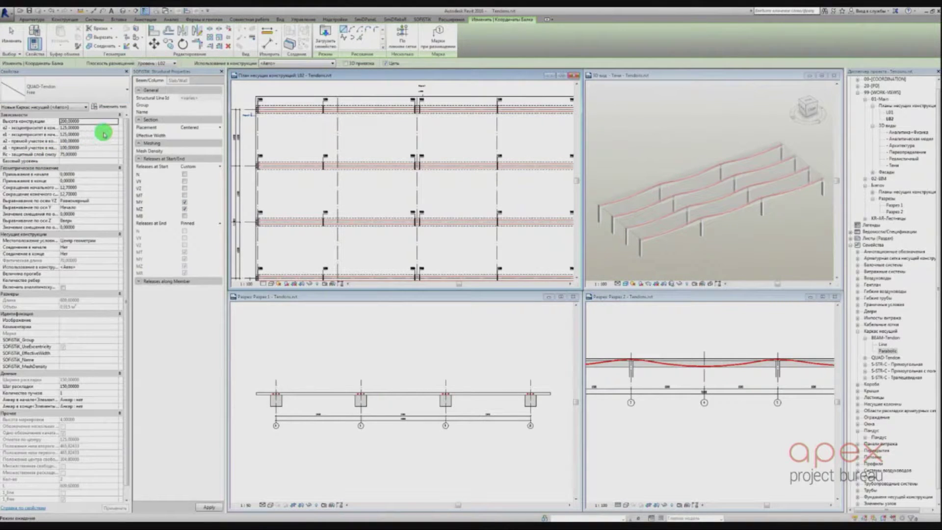
pyautogui.click(108, 107)
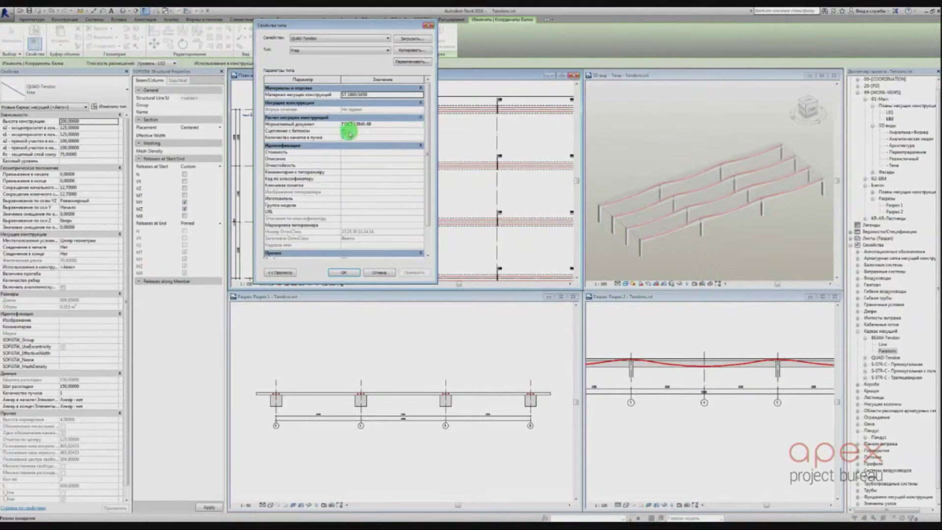
pyautogui.click(340, 273)
# Draw a chain of Free slab tendons along the third cross grid line, from the lower slab edge through each column to the upper edge.
pyautogui.scroll(5, 392, 204)
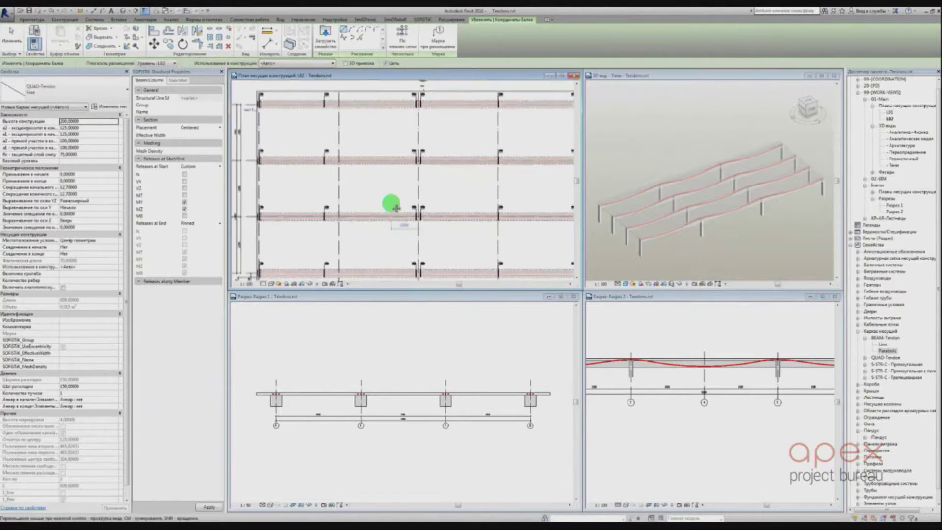
pyautogui.scroll(3, 421, 197)
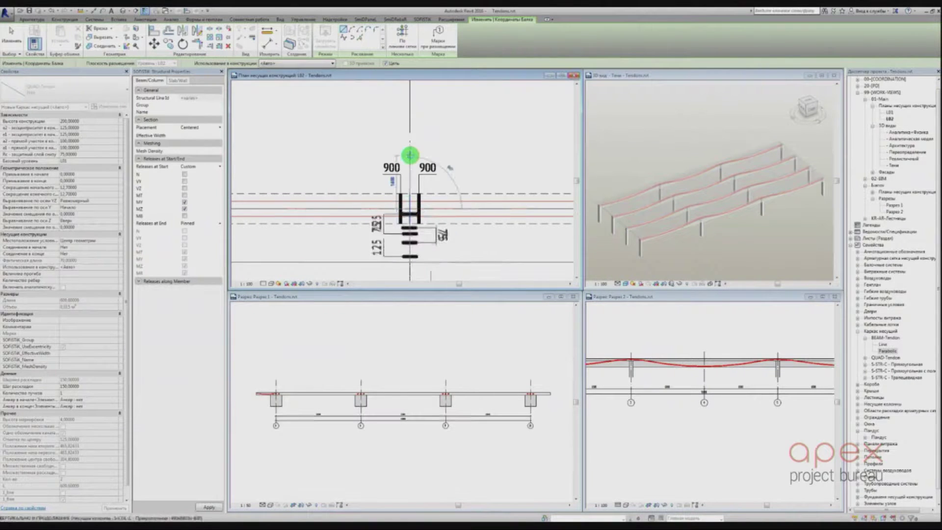
pyautogui.scroll(-3, 412, 154)
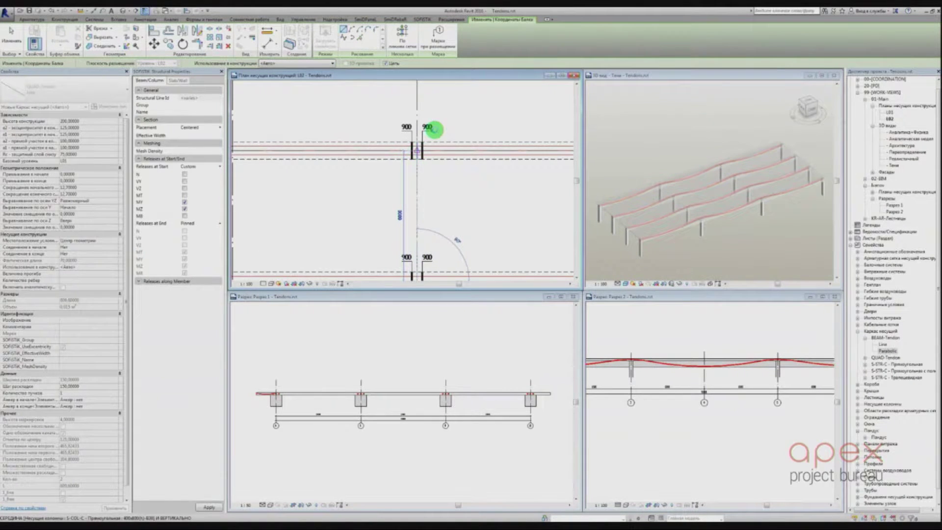
pyautogui.moveTo(435, 121); pyautogui.dragTo(440, 281, button='middle')
pyautogui.moveTo(440, 150); pyautogui.dragTo(442, 298, button='middle')
pyautogui.click(425, 201)
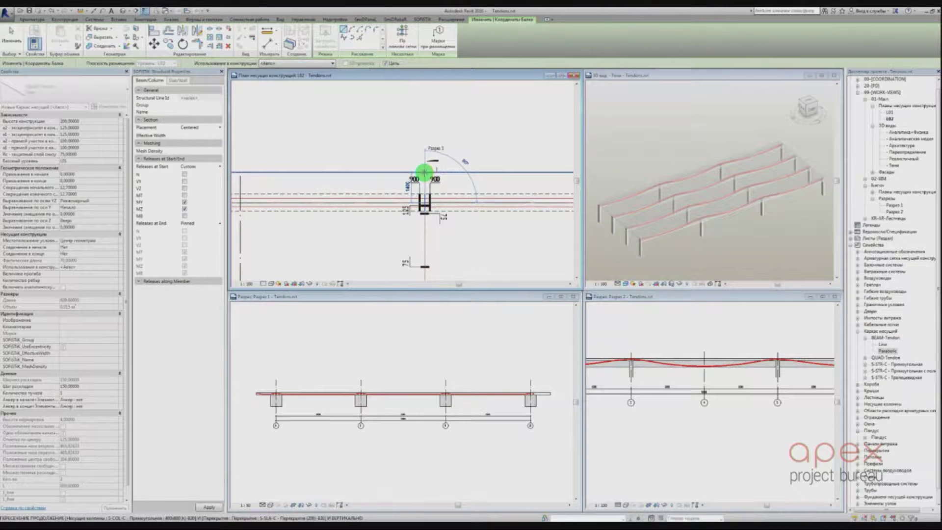
pyautogui.click(425, 173)
pyautogui.press('Escape')
pyautogui.press('Escape')
# Inspect the slab tendons at both slab edges in plan and check their profile in the section views.
pyautogui.click(425, 183)
pyautogui.scroll(-5, 425, 160)
pyautogui.moveTo(425, 278); pyautogui.dragTo(431, 191, button='middle')
pyautogui.scroll(3, 430, 192)
pyautogui.scroll(4, 431, 192)
pyautogui.click(683, 334)
pyautogui.scroll(-2, 684, 334)
pyautogui.moveTo(741, 352); pyautogui.dragTo(664, 356, button='middle')
pyautogui.scroll(3, 742, 353)
pyautogui.scroll(6, 500, 385)
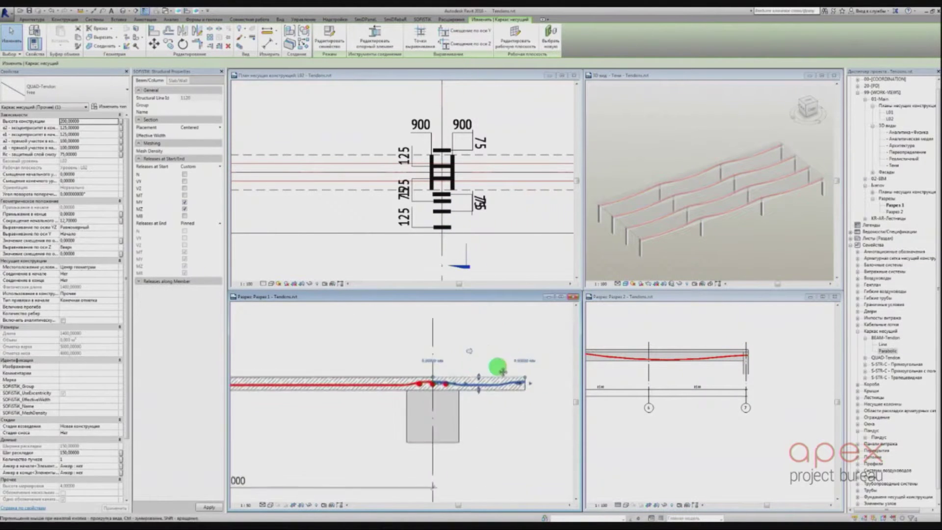
# Change the two short slab tendons at the slab edges to the Line type of QUAD-Tendon.
pyautogui.click(442, 236)
pyautogui.keyDown('ctrl'); pyautogui.click(442, 206); pyautogui.keyUp('ctrl')
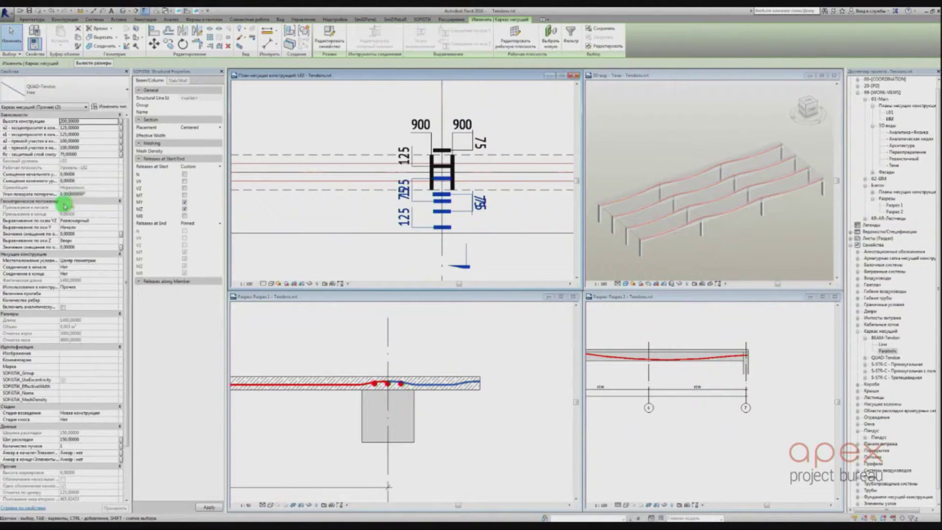
pyautogui.click(69, 91)
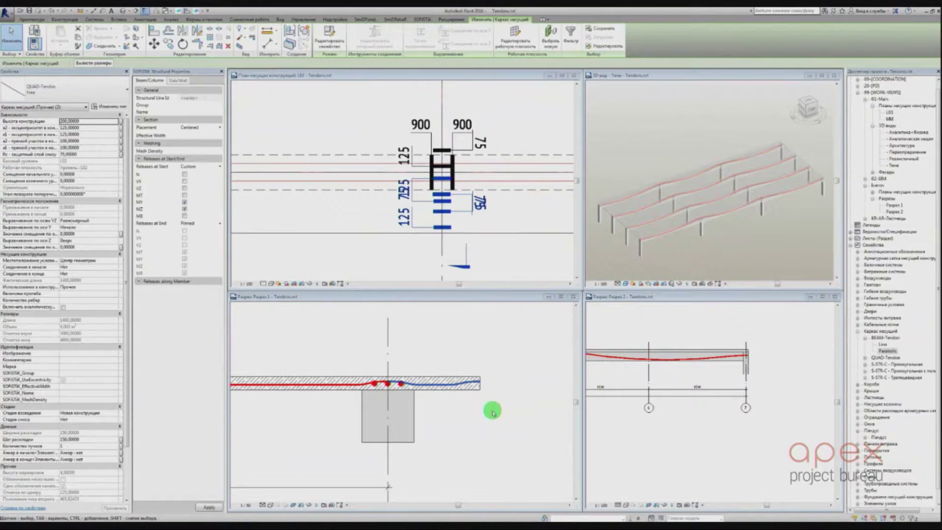
# Set the three Free span tendons on the cross grid line to a bundle count of 5 and a layout spacing of 100.
pyautogui.scroll(-3, 437, 393)
pyautogui.click(427, 396)
pyautogui.scroll(-4, 435, 392)
pyautogui.scroll(4, 345, 385)
pyautogui.scroll(-3, 345, 384)
pyautogui.scroll(-5, 431, 204)
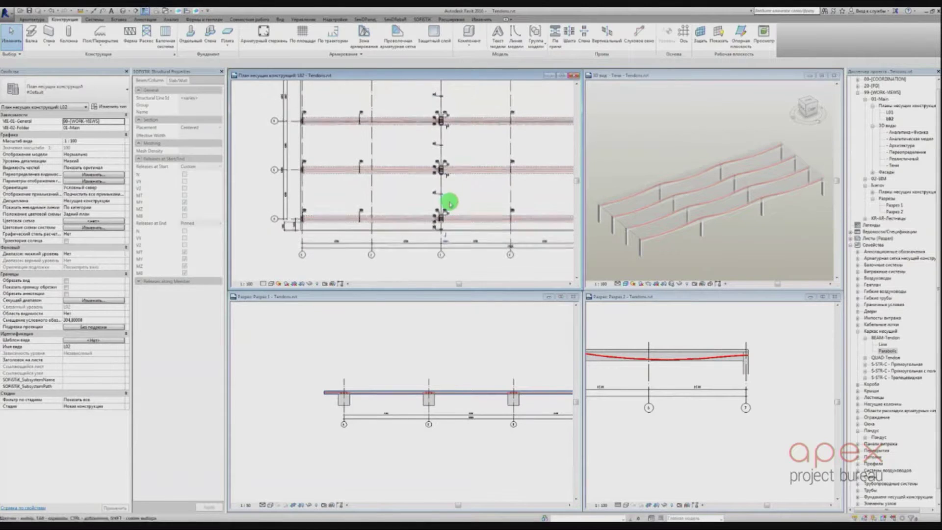
pyautogui.click(442, 202)
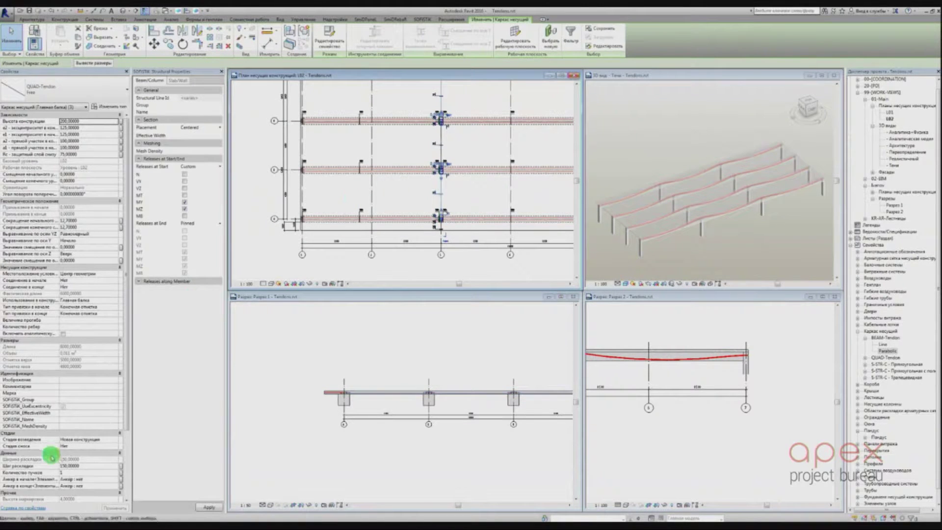
pyautogui.click(77, 473)
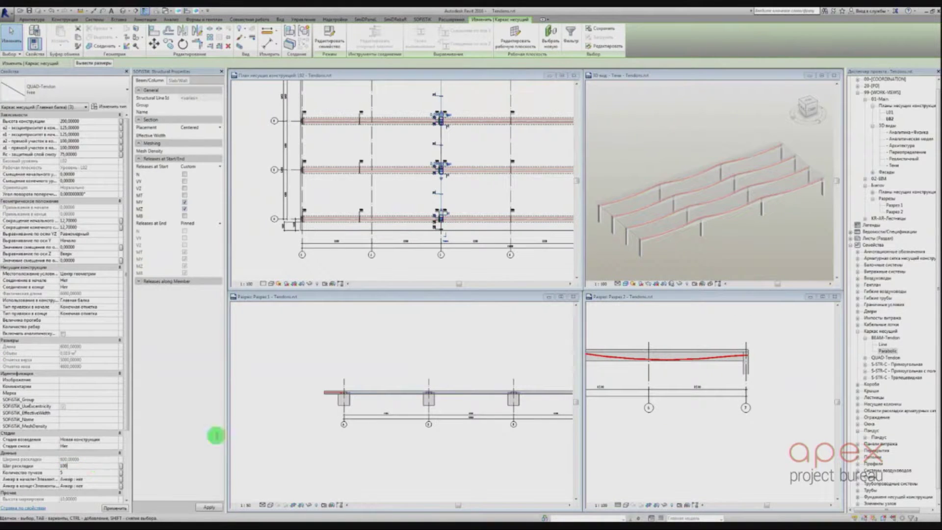
# Set the two Line slab-edge tendons to a layout spacing of 100 and a bundle count of 5.
pyautogui.scroll(5, 436, 231)
pyautogui.click(431, 252)
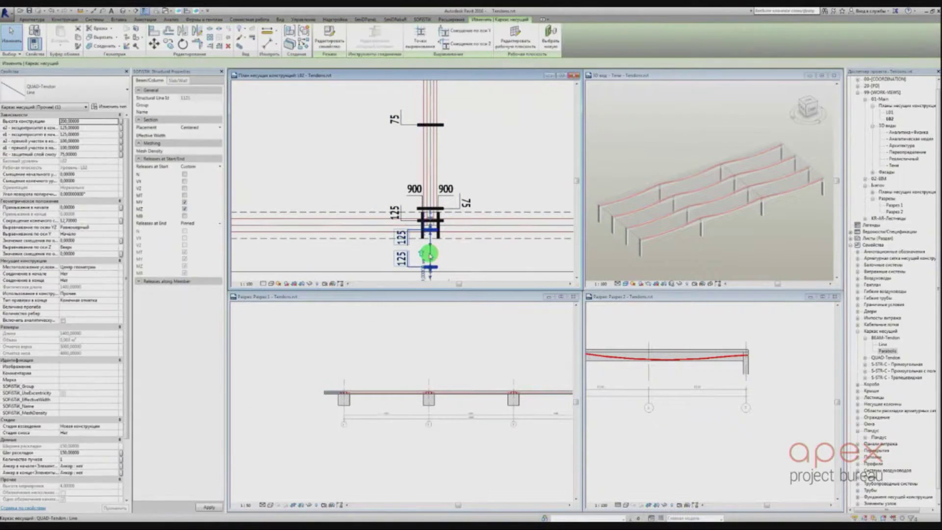
pyautogui.click(85, 440)
pyautogui.write('1')
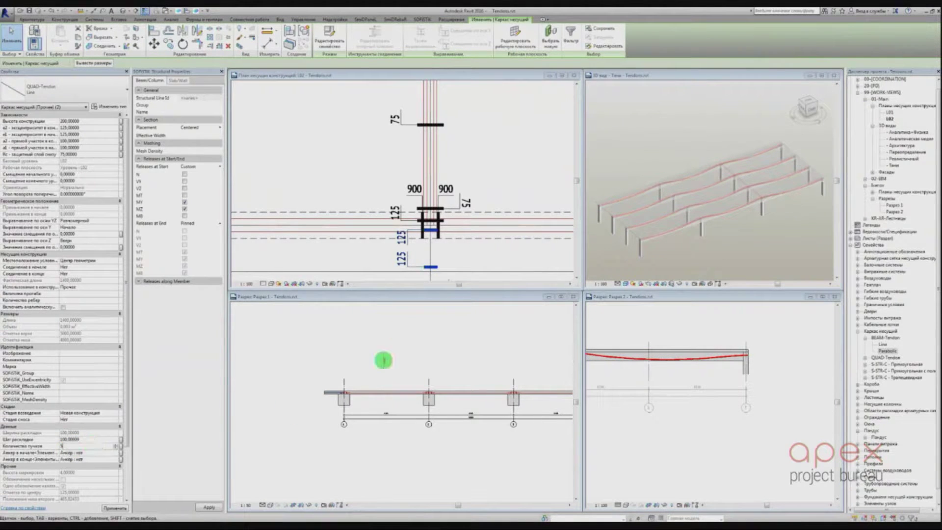
pyautogui.scroll(-5, 459, 204)
pyautogui.moveTo(403, 102); pyautogui.dragTo(404, 141, button='middle')
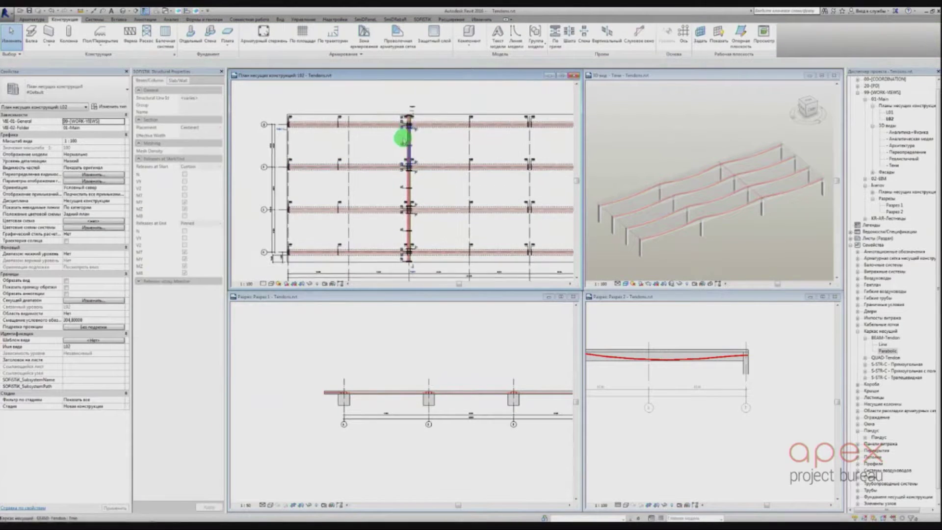
pyautogui.click(410, 137)
pyautogui.press('s')
pyautogui.press('a')
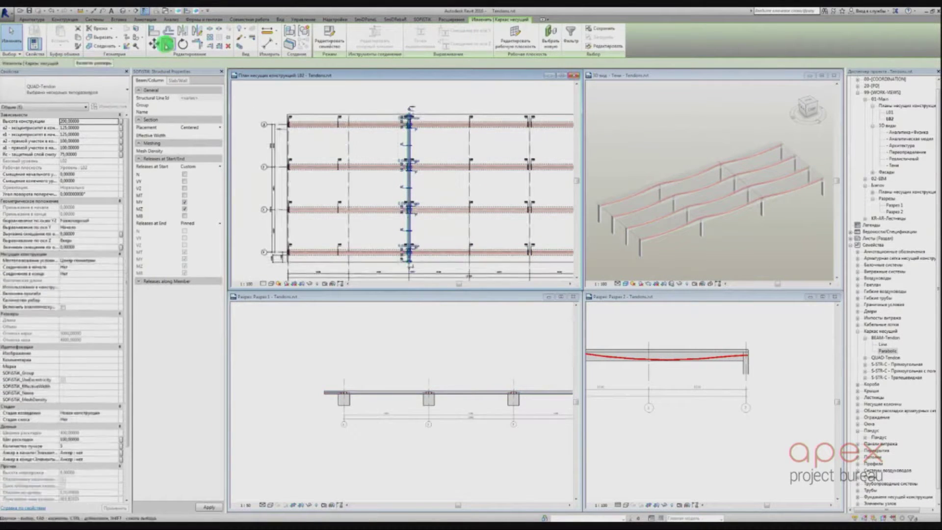
pyautogui.click(167, 43)
pyautogui.scroll(3, 410, 265)
pyautogui.scroll(-3, 434, 227)
pyautogui.press('Escape')
# Select all slab tendons on the cross grid line and copy them to the four other intermediate cross grid lines.
pyautogui.click(425, 141)
pyautogui.moveTo(433, 221); pyautogui.dragTo(395, 244, button='middle')
pyautogui.press('s')
pyautogui.press('a')
pyautogui.click(168, 42)
pyautogui.click(424, 254)
pyautogui.click(355, 254)
pyautogui.click(493, 256)
pyautogui.click(563, 255)
pyautogui.moveTo(503, 217); pyautogui.dragTo(330, 219, button='middle')
pyautogui.click(463, 255)
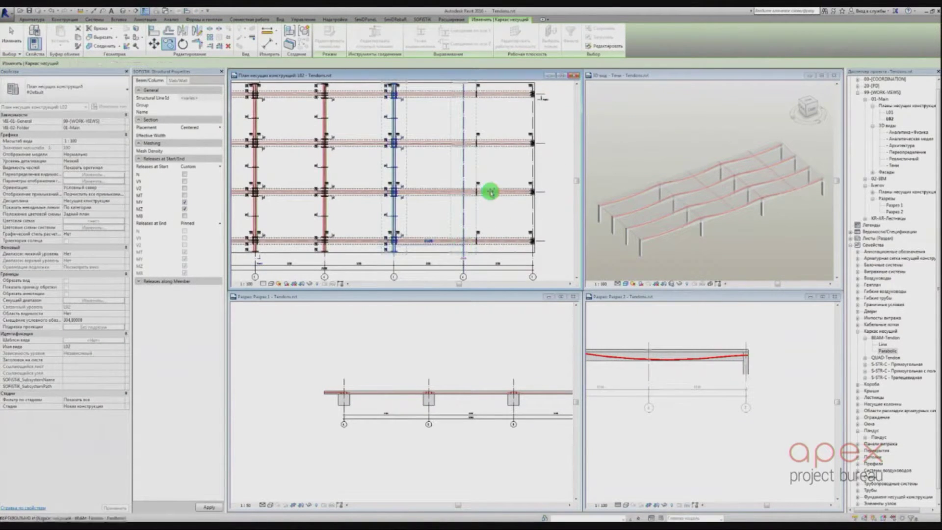
pyautogui.press('Escape')
pyautogui.press('Escape')
# Examine the complete tendon layout in the plan, the 3D view and both sections, fitting each to its window.
pyautogui.scroll(-3, 554, 201)
pyautogui.click(676, 206)
pyautogui.keyDown('shift'); pyautogui.moveTo(676, 206); pyautogui.dragTo(715, 196, button='middle'); pyautogui.keyUp('shift')
pyautogui.middleClick(716, 197)
pyautogui.middleClick(715, 197)
pyautogui.middleClick(708, 368)
pyautogui.middleClick(708, 368)
pyautogui.middleClick(502, 357)
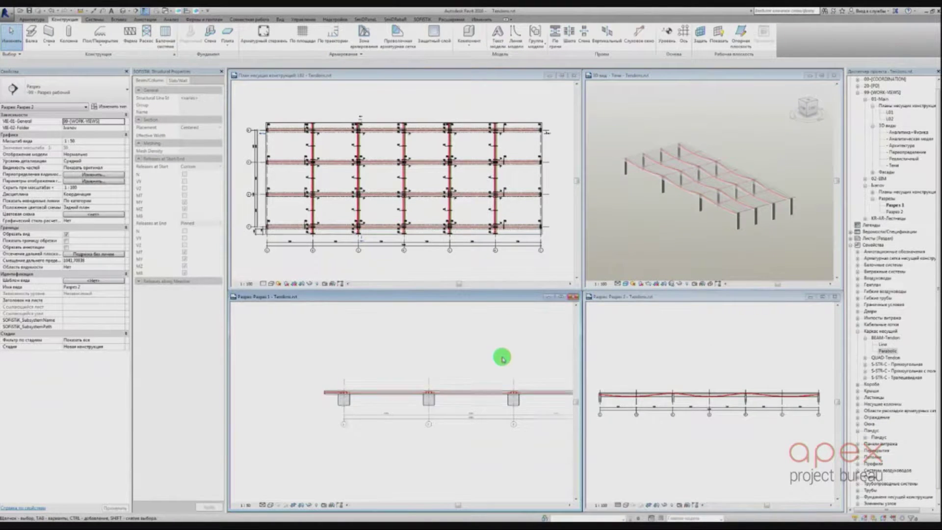
pyautogui.middleClick(502, 357)
# Review the SOFiSTiK material mapping without changes and open the cross-section mapping.
pyautogui.click(421, 18)
pyautogui.click(80, 40)
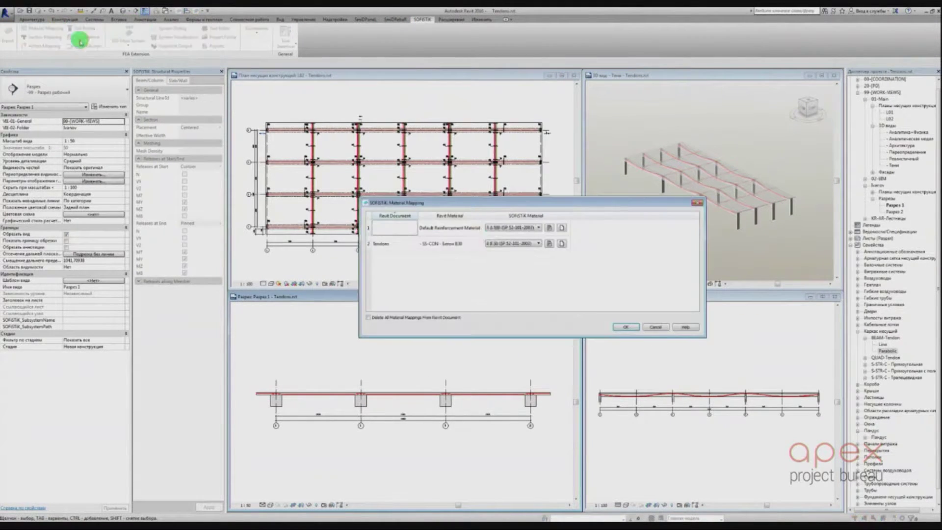
pyautogui.press('Escape')
pyautogui.click(30, 37)
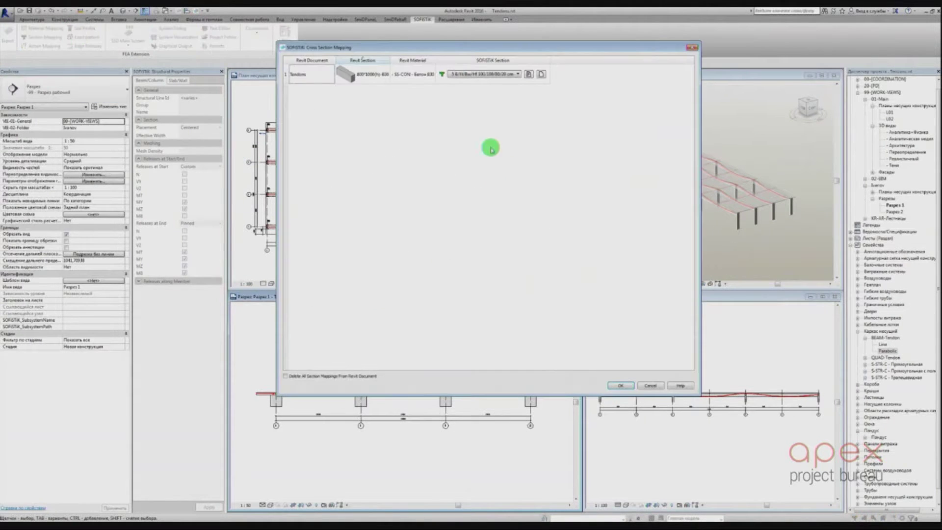
# Display the analytical model in the 3D view and review the SOFiSTiK cross-section mapping again without changes.
pyautogui.press('Escape')
pyautogui.click(731, 157)
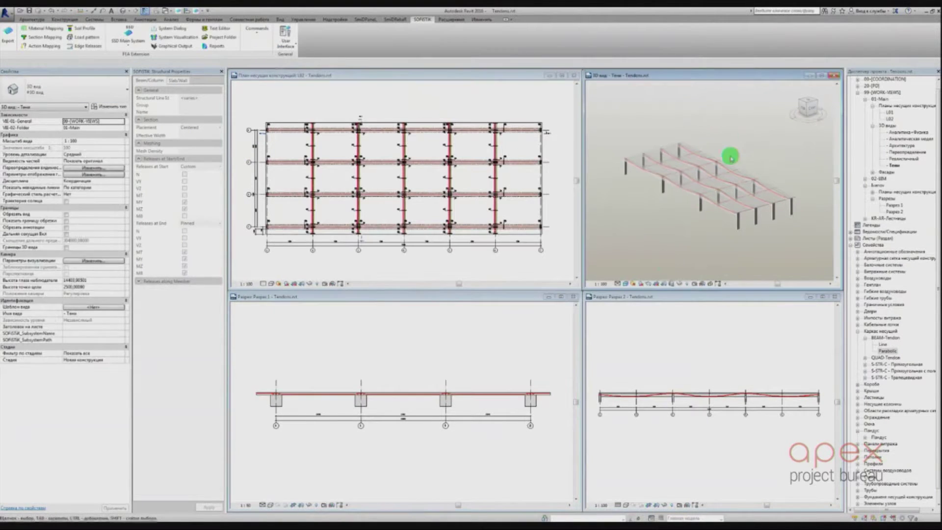
pyautogui.click(704, 285)
pyautogui.click(32, 38)
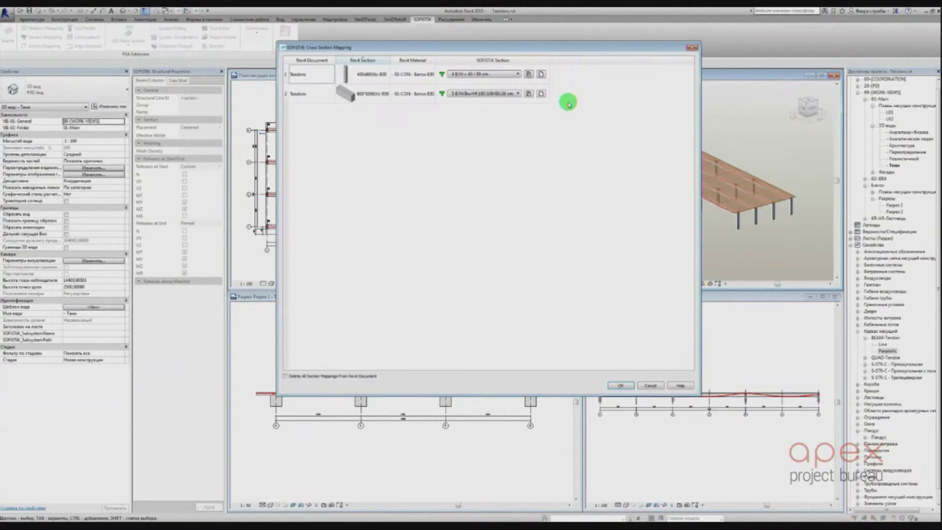
pyautogui.press('Escape')
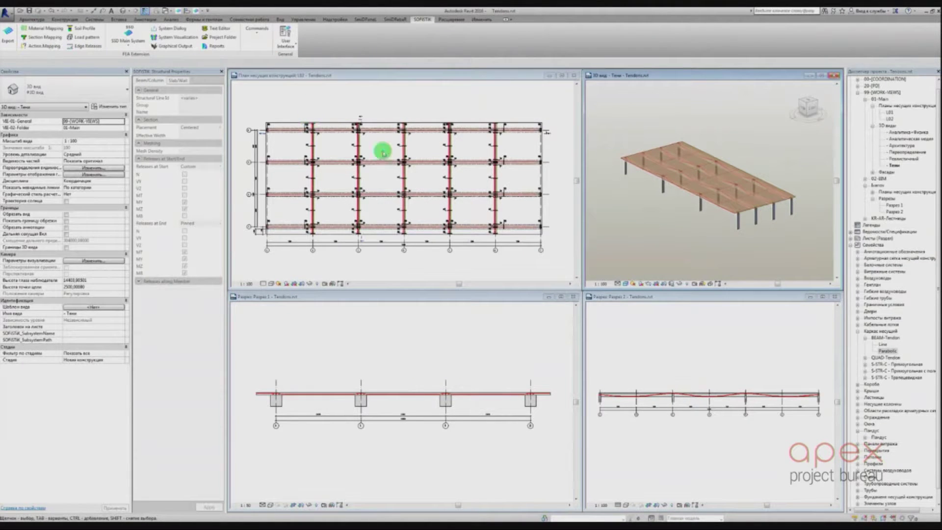
# Export the visible partial system to SOFiSTiK with immediate meshing and inspect the generated mesh in SSD.
pyautogui.click(8, 34)
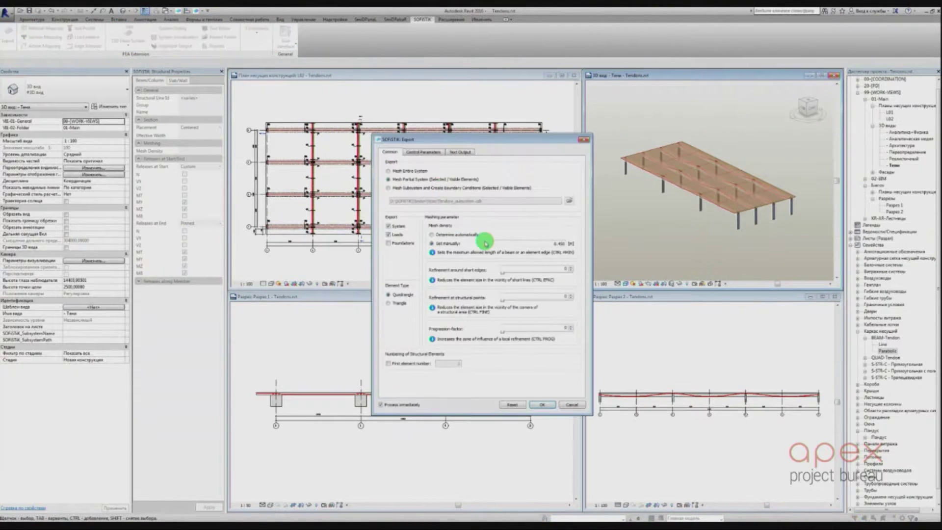
pyautogui.press('Return')
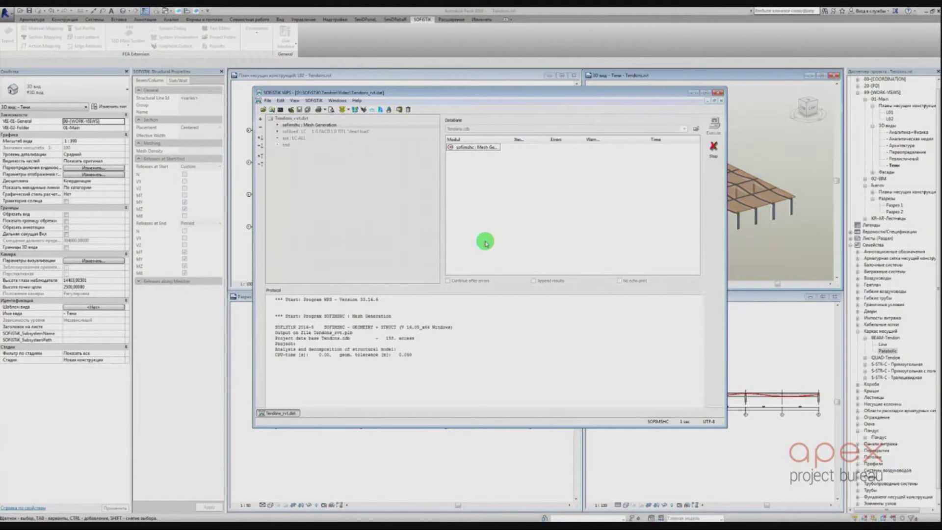
pyautogui.click(134, 30)
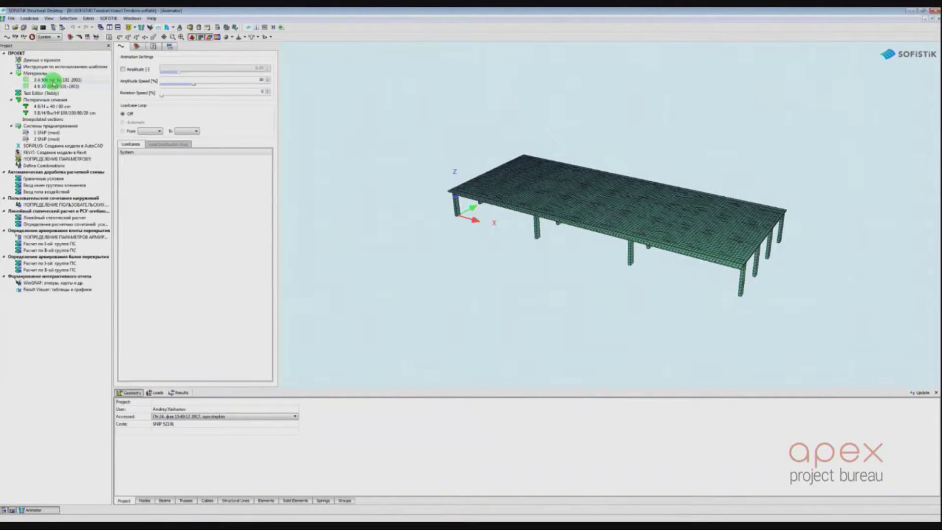
pyautogui.moveTo(496, 195); pyautogui.dragTo(453, 187)
pyautogui.click(250, 37)
pyautogui.click(250, 38)
pyautogui.click(253, 39)
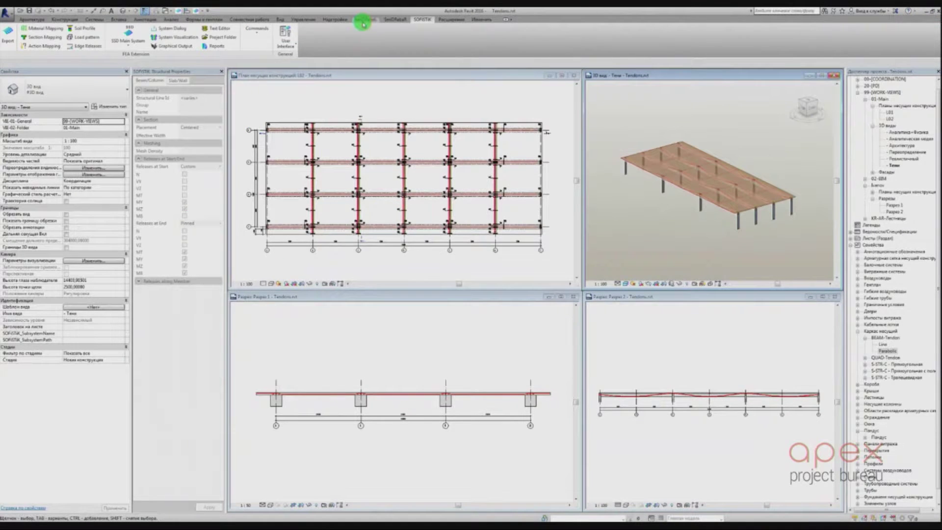
# Select the entire model in the 3D view and export its tendons to SOFiSTiK with the SmiDPanel tools.
pyautogui.click(364, 20)
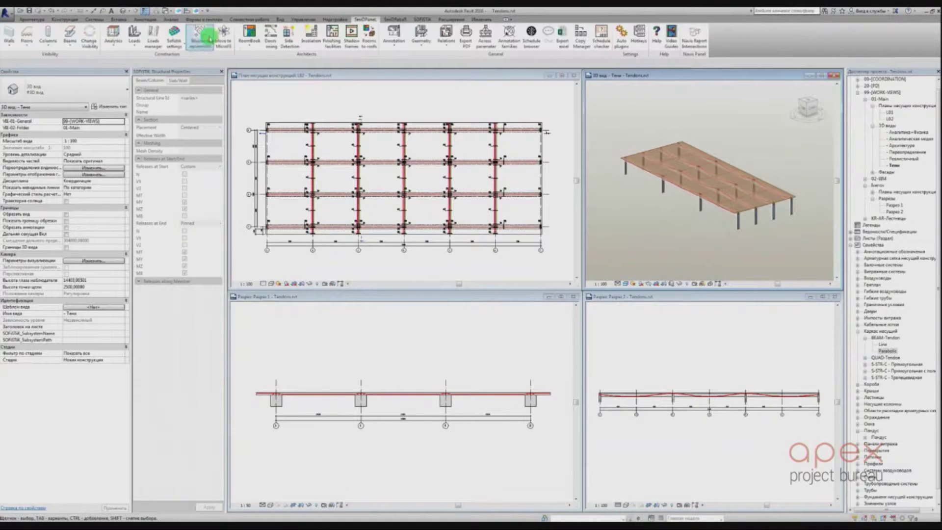
pyautogui.moveTo(616, 114); pyautogui.dragTo(812, 255)
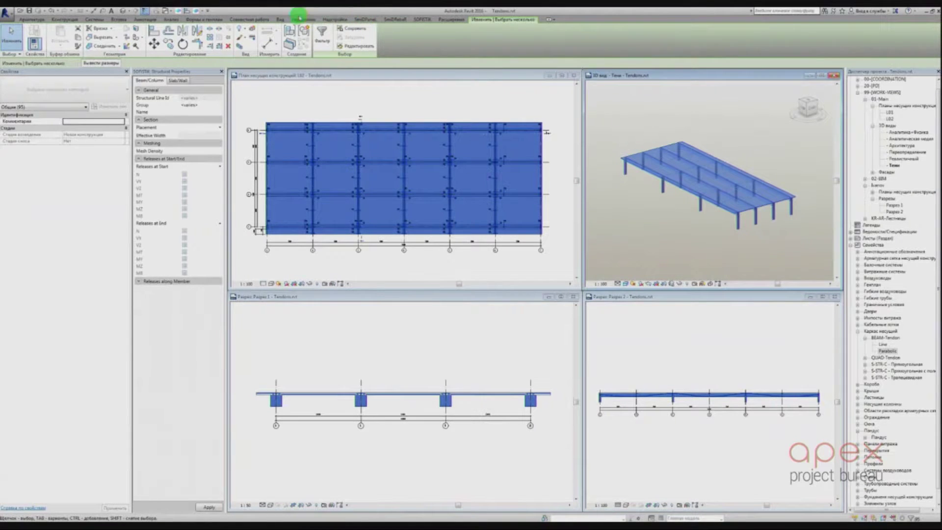
pyautogui.click(365, 19)
pyautogui.click(177, 44)
pyautogui.click(189, 71)
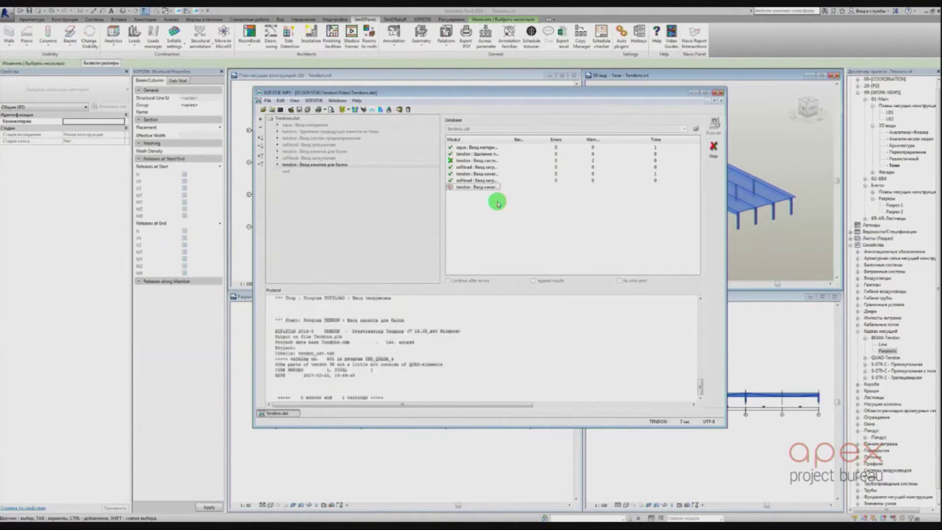
pyautogui.click(615, 214)
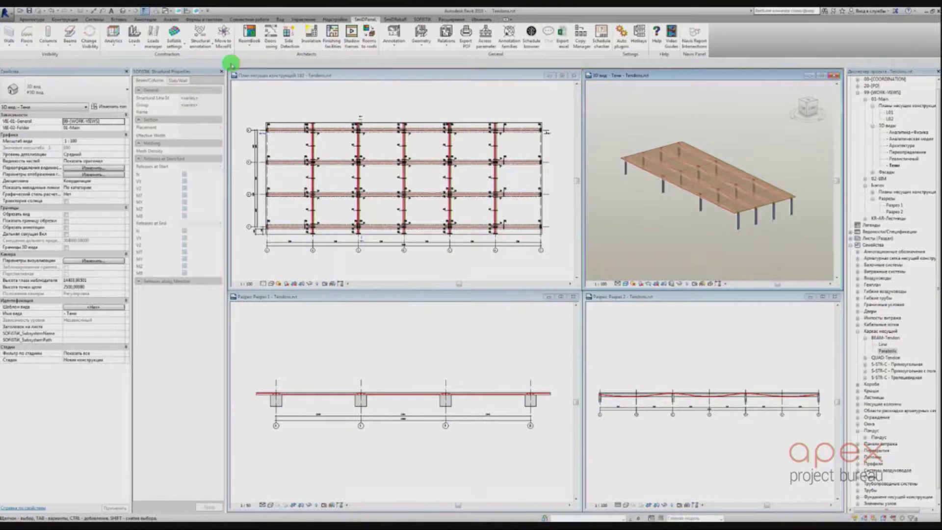
# Reopen the model in SSD and display it with a white background and transparency allowed.
pyautogui.click(425, 20)
pyautogui.click(129, 31)
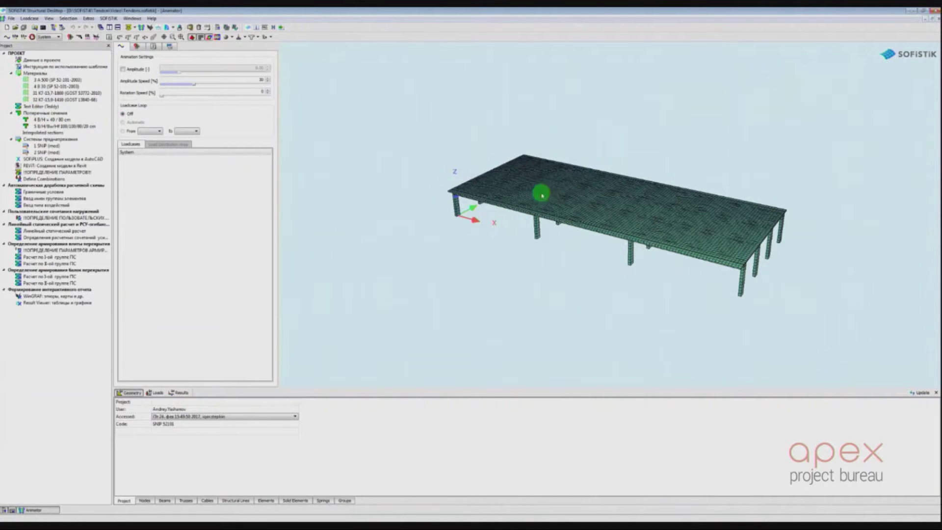
pyautogui.click(153, 46)
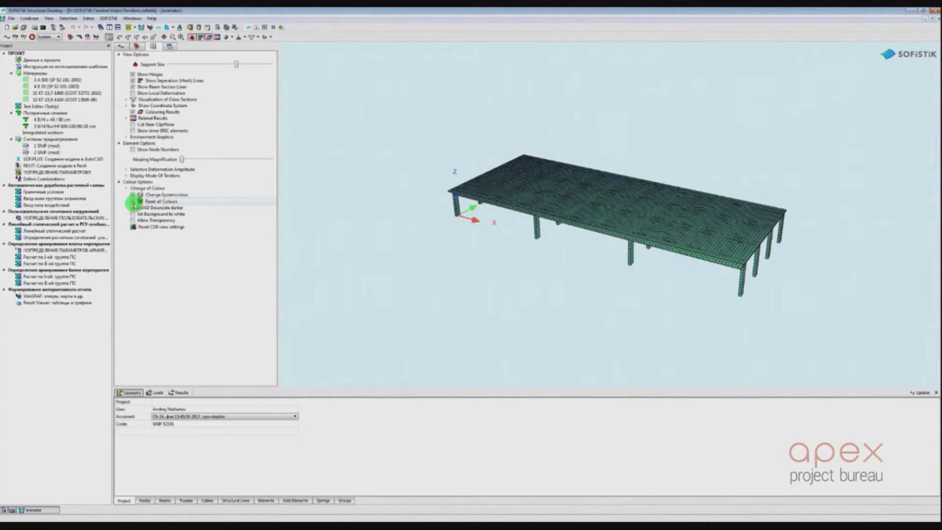
pyautogui.click(133, 221)
pyautogui.click(133, 215)
pyautogui.moveTo(538, 255); pyautogui.dragTo(538, 264)
pyautogui.scroll(4, 668, 258)
pyautogui.moveTo(668, 257); pyautogui.dragTo(639, 230)
# Review the settings of both SNIP prestressing systems, bonded and unbonded, in the SSD project.
pyautogui.doubleClick(38, 146)
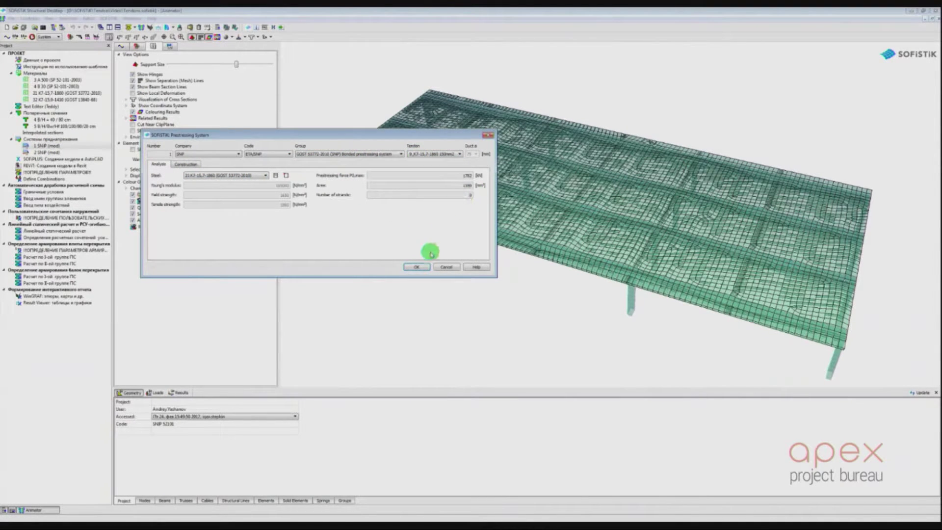
pyautogui.click(417, 267)
pyautogui.doubleClick(56, 152)
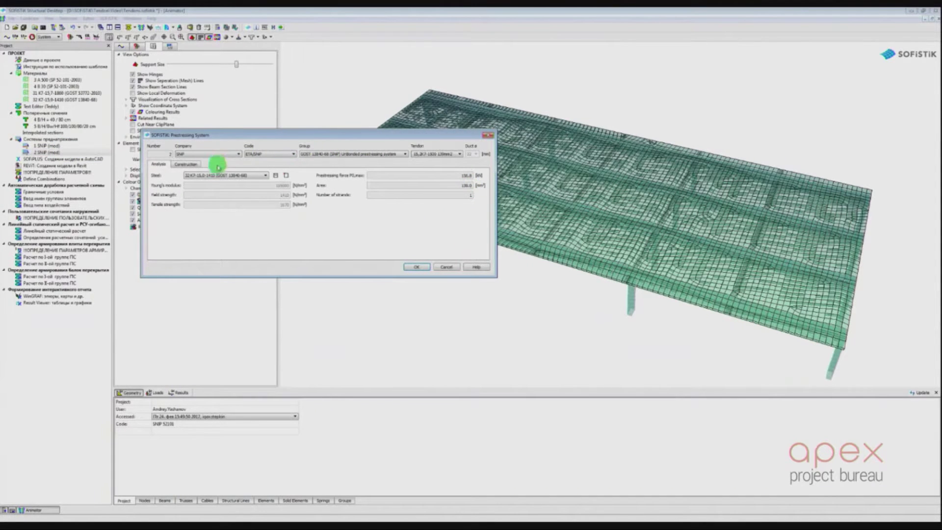
pyautogui.click(420, 267)
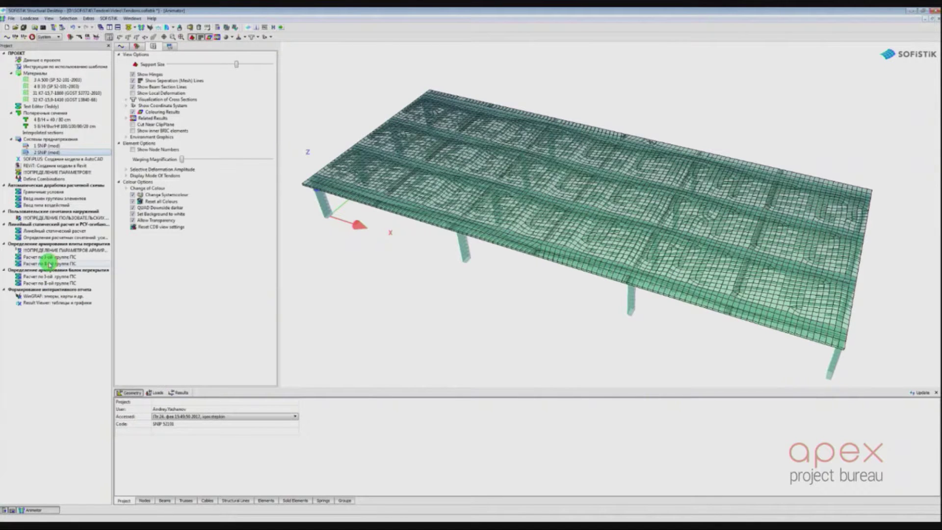
# Calculate the project tasks through the linear static analysis and force combinations, and check the calculation protocol.
pyautogui.rightClick(50, 238)
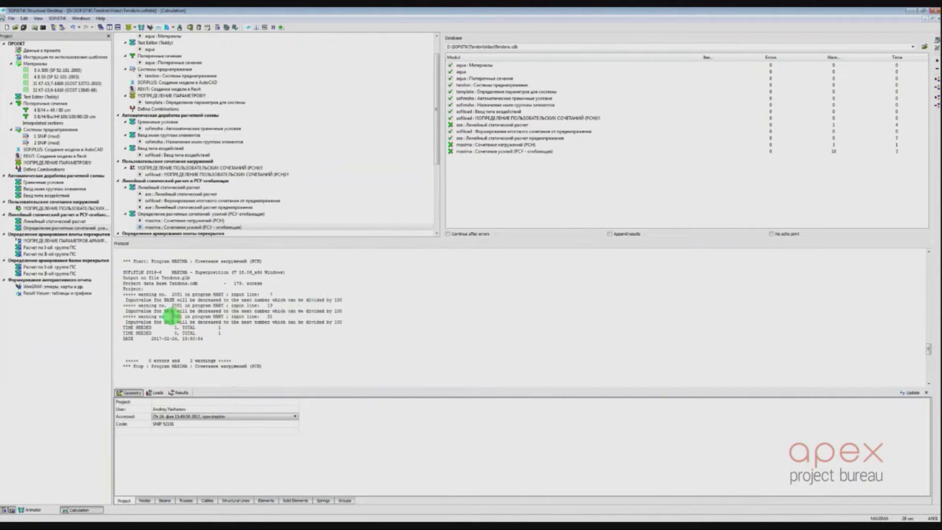
pyautogui.scroll(8, 169, 314)
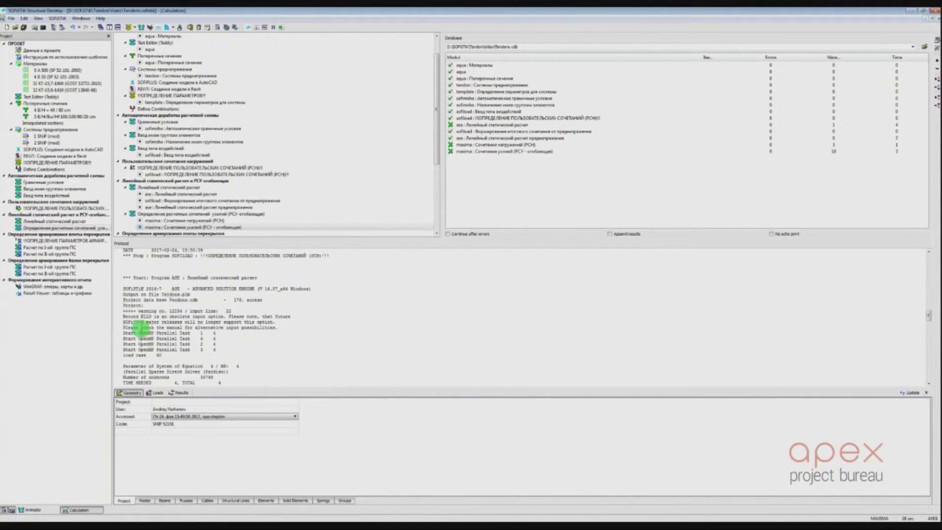
# Examine the slab and beam deformations in Animator for the P-BEAM, P-QUAD and P-QUAD+BEAM load cases.
pyautogui.click(33, 510)
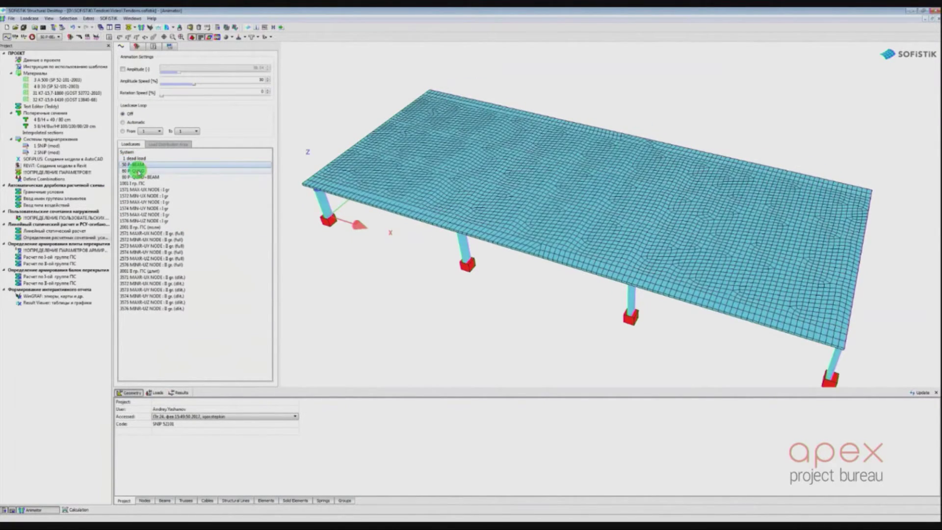
pyautogui.moveTo(495, 167)
pyautogui.mouseDown()
pyautogui.moveTo(525, 164)
pyautogui.moveTo(535, 189)
pyautogui.mouseUp()
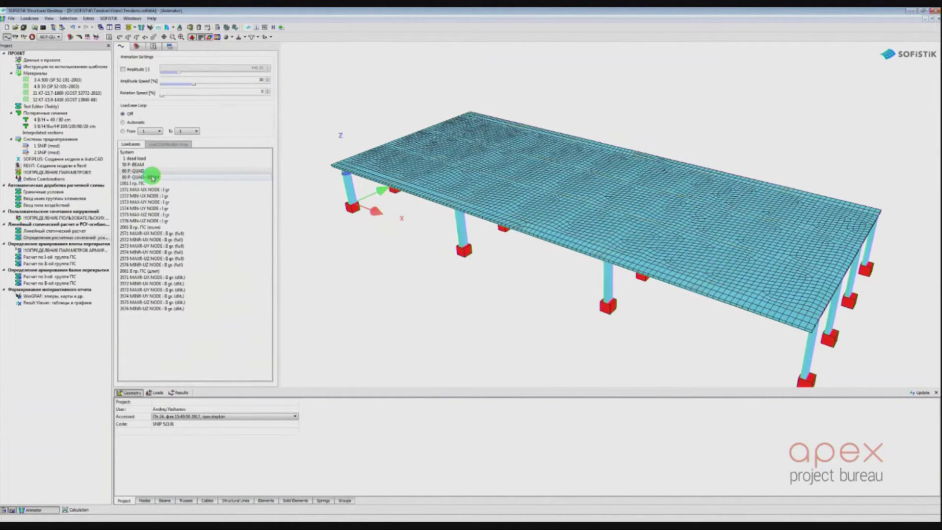
pyautogui.click(144, 165)
pyautogui.moveTo(420, 162); pyautogui.dragTo(584, 167)
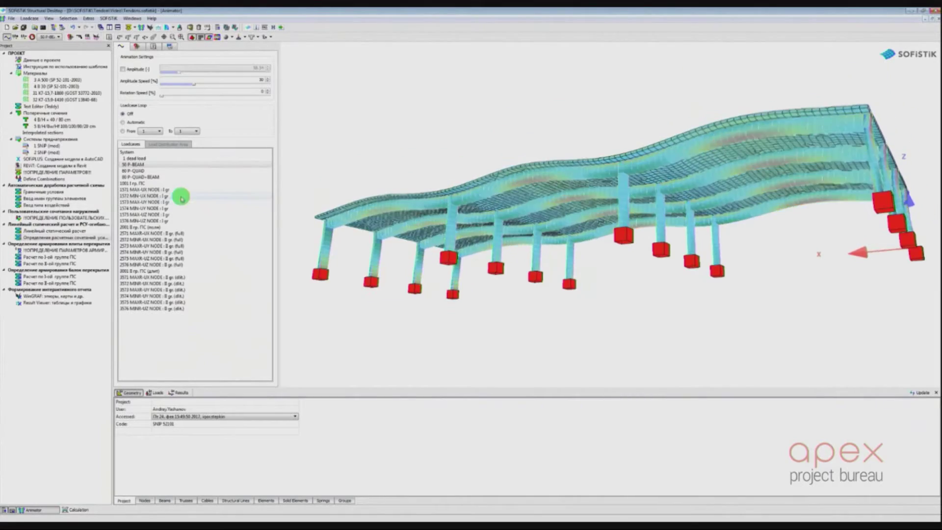
pyautogui.click(177, 178)
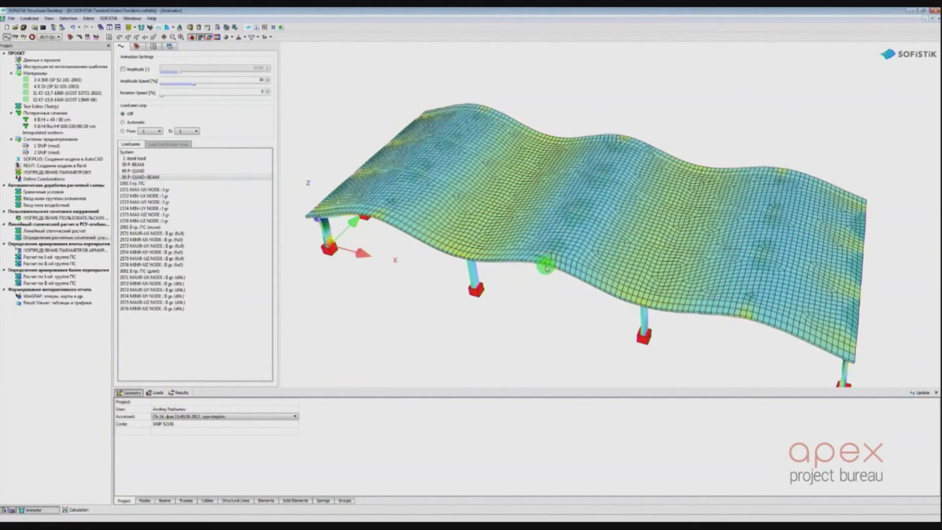
pyautogui.moveTo(444, 273)
pyautogui.mouseDown()
pyautogui.moveTo(463, 213)
pyautogui.moveTo(440, 204)
pyautogui.mouseUp()
pyautogui.click(139, 165)
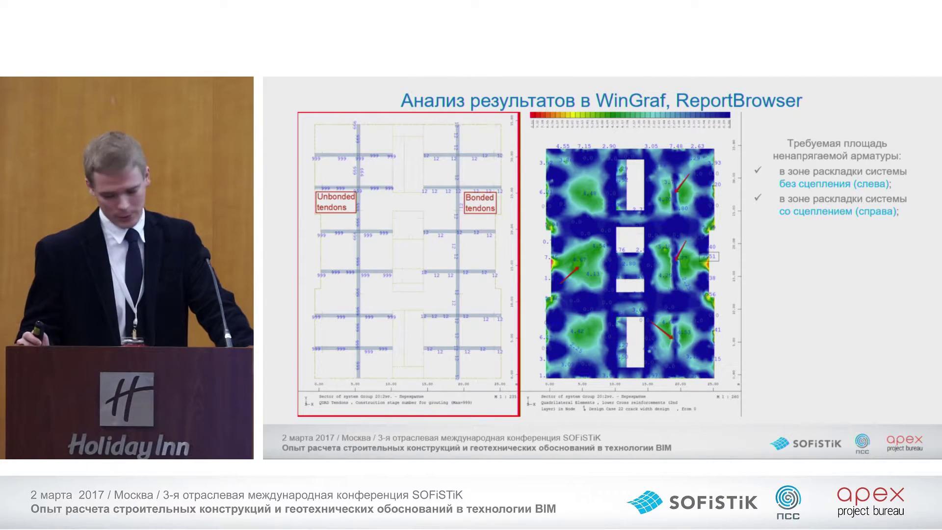
pyautogui.press('pagedown')
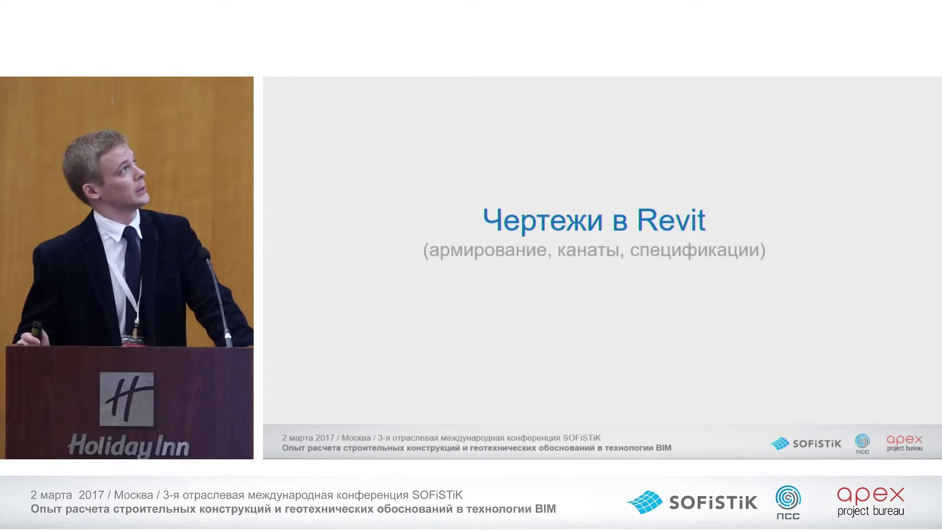
pyautogui.press('pagedown')
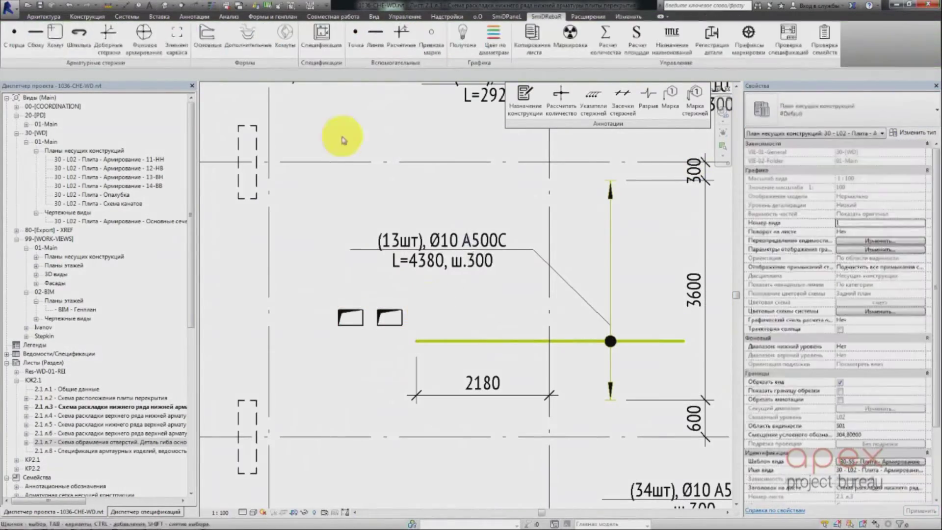
# Place two straight D12 A500C bars 2920 mm long, 100 mm apart, above the pair of small openings.
pyautogui.click(322, 292)
pyautogui.click(322, 287)
pyautogui.keyDown('ctrl'); pyautogui.click(323, 306); pyautogui.keyUp('ctrl')
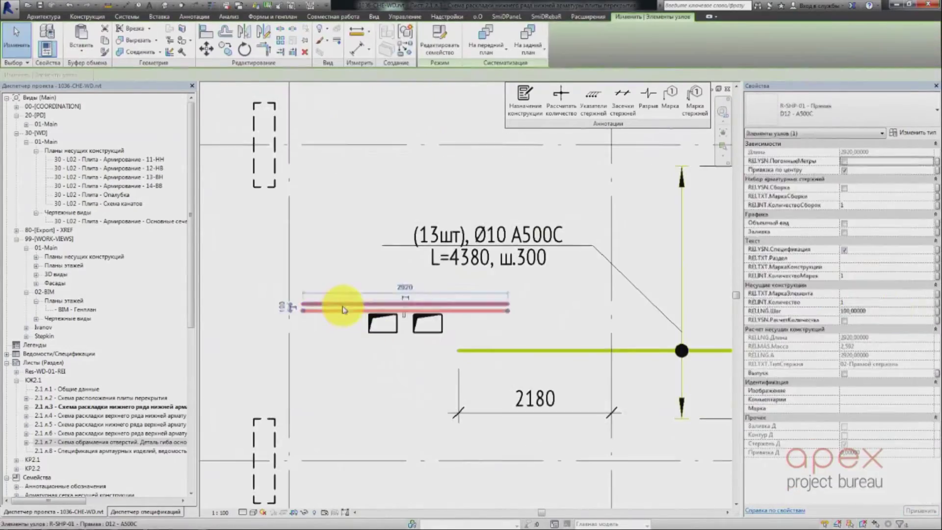
pyautogui.click(342, 300)
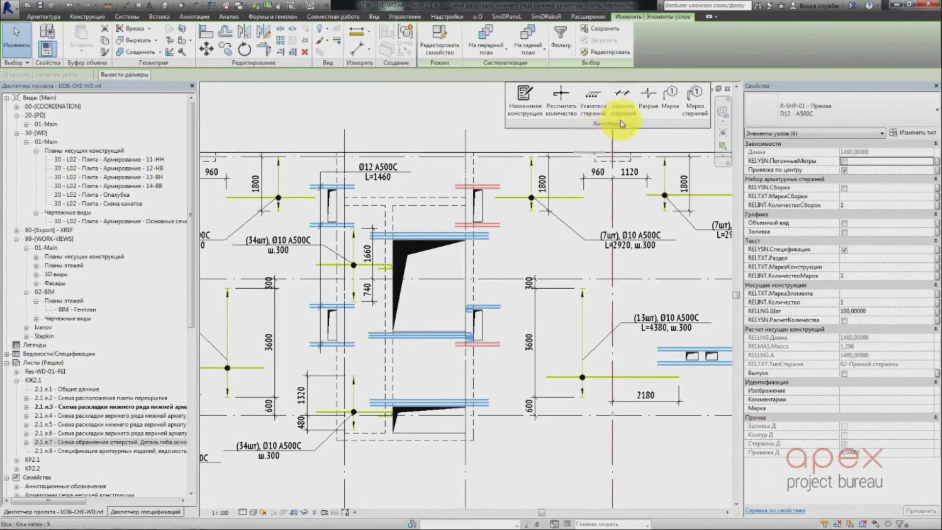
# Add tick marks and an Ø12 A500C, L=1460 tag to the selected bars at the small openings right of the shaft.
pyautogui.click(622, 98)
pyautogui.press('Escape')
pyautogui.click(496, 304)
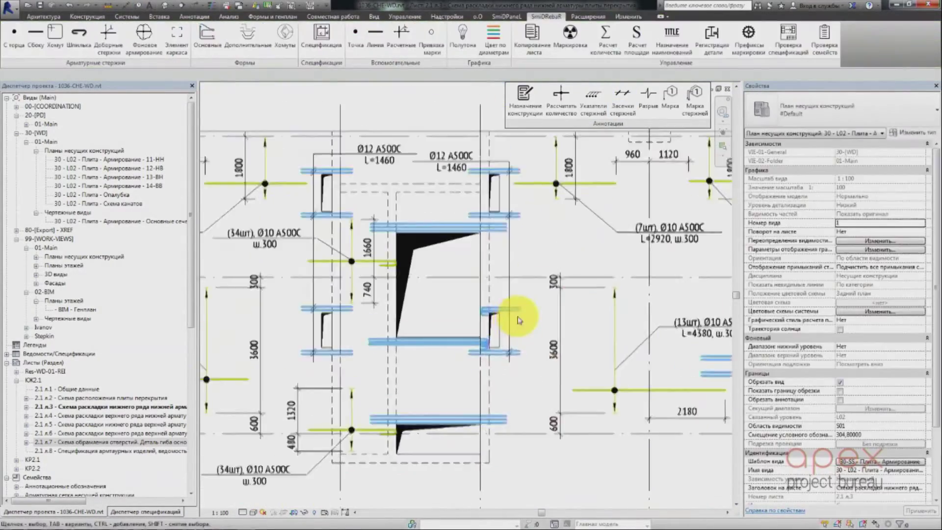
pyautogui.scroll(3, 495, 268)
pyautogui.press('Escape')
# Add Ø12 A500C tags to the framing bars at the small openings in the central part of the plan.
pyautogui.scroll(-2, 540, 286)
pyautogui.moveTo(540, 286); pyautogui.dragTo(536, 219, button='middle')
pyautogui.click(536, 219)
pyautogui.scroll(1, 534, 344)
pyautogui.click(535, 389)
pyautogui.press('Escape')
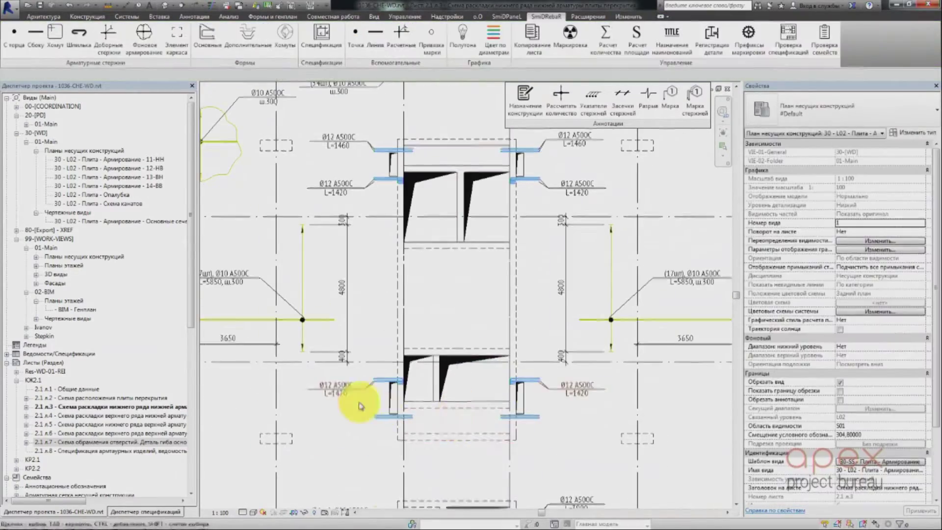
# Copy the bar tag vertically to the matching bars at the lower small opening of the central shaft.
pyautogui.scroll(-1, 362, 404)
pyautogui.click(523, 207)
pyautogui.press('c')
pyautogui.press('o')
pyautogui.click(497, 210)
pyautogui.click(496, 413)
pyautogui.press('Escape')
# Tag the framing bars below the lower-left small opening of the central shaft.
pyautogui.scroll(2, 393, 418)
pyautogui.moveTo(394, 419); pyautogui.dragTo(378, 358, button='middle')
pyautogui.moveTo(377, 357); pyautogui.dragTo(304, 339)
pyautogui.click(695, 101)
pyautogui.scroll(-2, 479, 368)
pyautogui.scroll(2, 380, 456)
# Select the three short bar groups at the openings left of the lower shaft and annotate them with tick marks.
pyautogui.moveTo(380, 456); pyautogui.dragTo(374, 437)
pyautogui.keyDown('ctrl'); pyautogui.moveTo(384, 238); pyautogui.dragTo(375, 224); pyautogui.keyUp('ctrl')
pyautogui.keyDown('ctrl'); pyautogui.moveTo(387, 395); pyautogui.dragTo(377, 377); pyautogui.keyUp('ctrl')
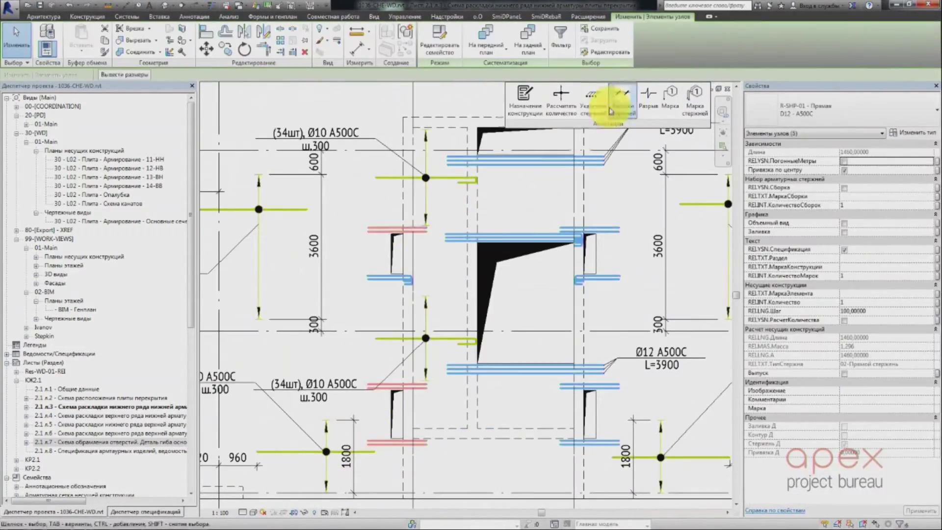
pyautogui.click(611, 111)
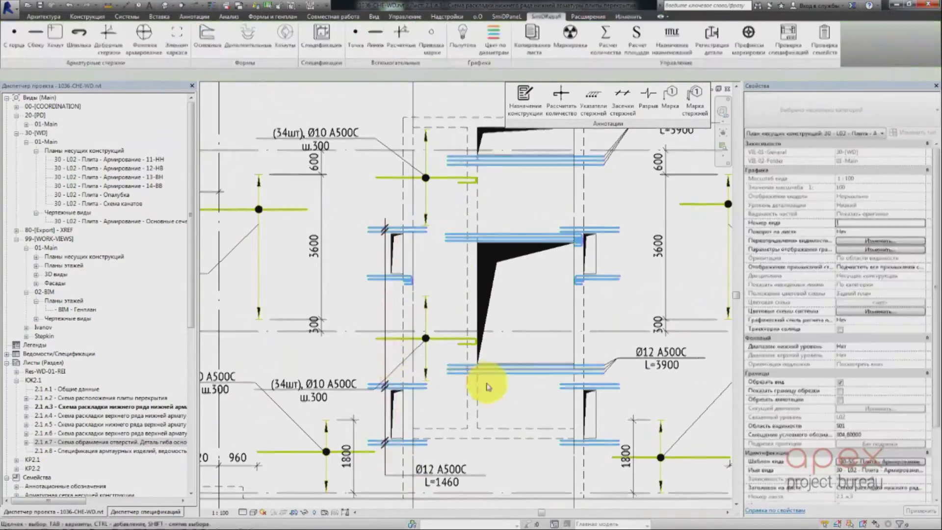
# Add tick marks to the short bars right of the lower shaft and place their Ø12 A500C, L=1460 tag beside the left one.
pyautogui.moveTo(488, 387); pyautogui.dragTo(420, 330, button='middle')
pyautogui.keyDown('ctrl'); pyautogui.moveTo(533, 399); pyautogui.dragTo(519, 378); pyautogui.keyUp('ctrl')
pyautogui.click(622, 101)
pyautogui.scroll(-1, 353, 393)
pyautogui.click(362, 404)
pyautogui.click(225, 49)
pyautogui.click(427, 424)
pyautogui.scroll(1, 416, 414)
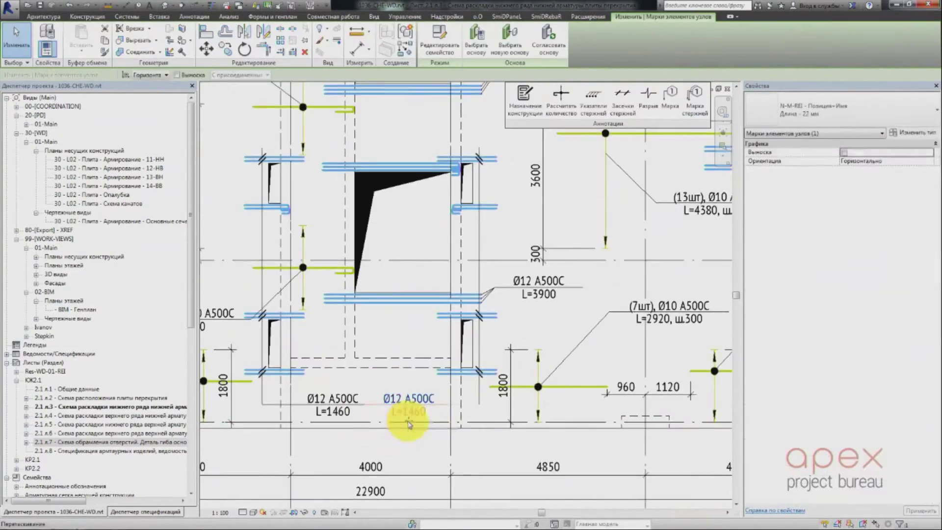
pyautogui.click(409, 424)
pyautogui.scroll(-5, 368, 426)
pyautogui.press('Escape')
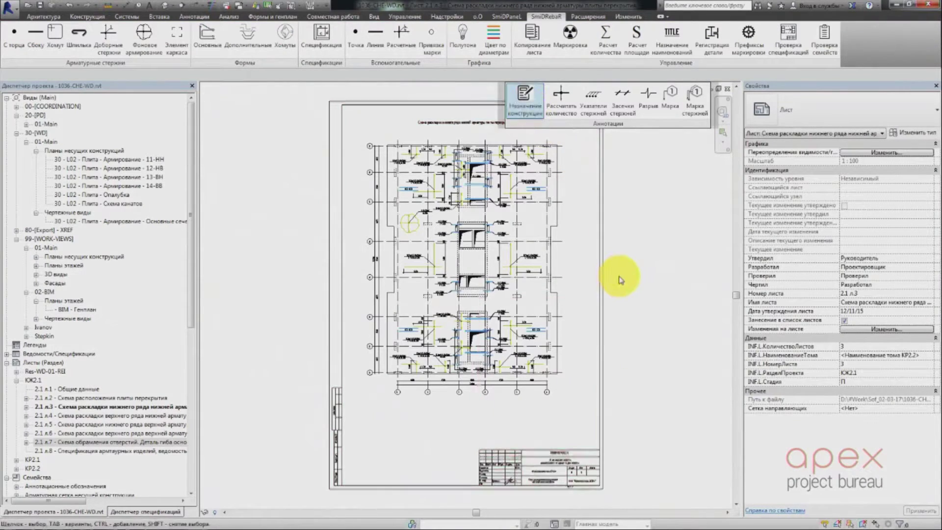
# Assign the sheet's reinforcement to structure mark Пм in section КЖ2.1.
pyautogui.scroll(3, 613, 287)
pyautogui.click(525, 98)
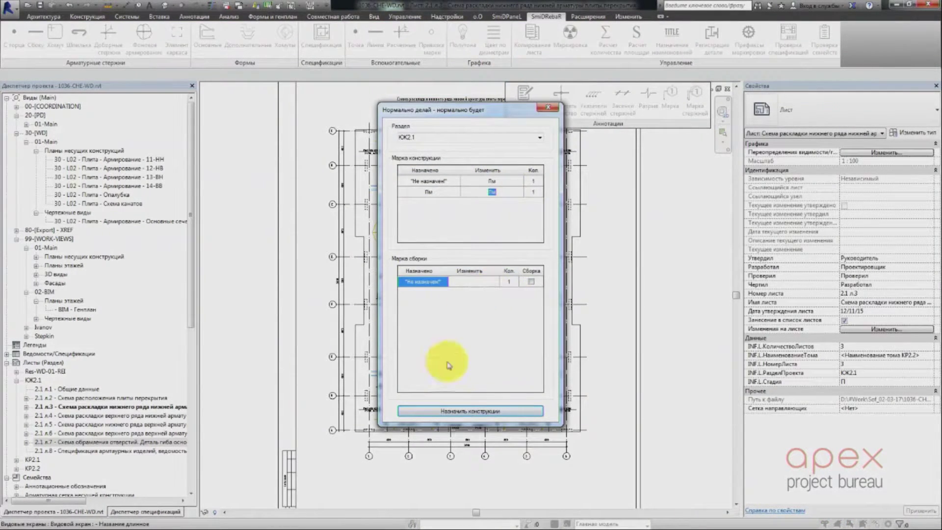
pyautogui.click(491, 411)
pyautogui.doubleClick(488, 294)
pyautogui.scroll(3, 522, 469)
pyautogui.moveTo(522, 470); pyautogui.dragTo(501, 445, button='middle')
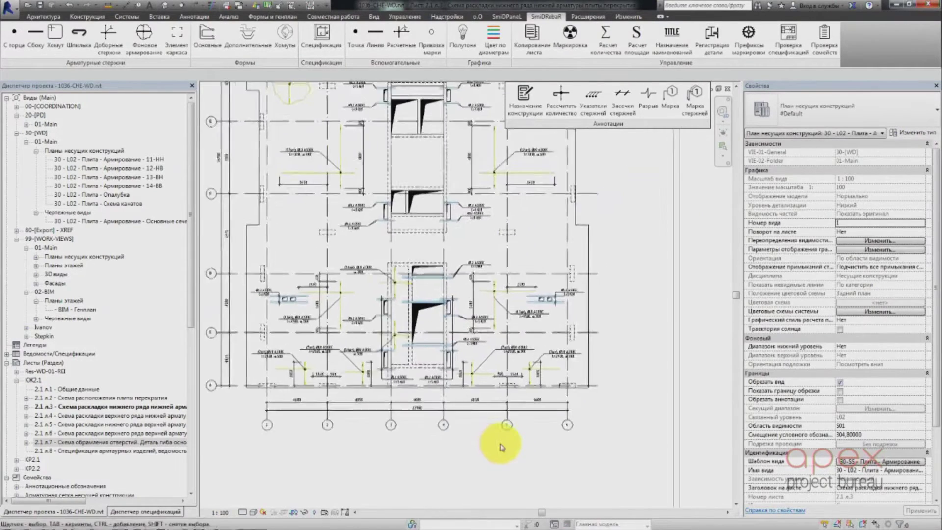
pyautogui.scroll(-1, 500, 445)
# Open sheet 2.1 л.8 and create the reinforcement specification for structure Пм in section КЖ2.1.
pyautogui.doubleClick(88, 453)
pyautogui.scroll(-2, 481, 308)
pyautogui.click(315, 52)
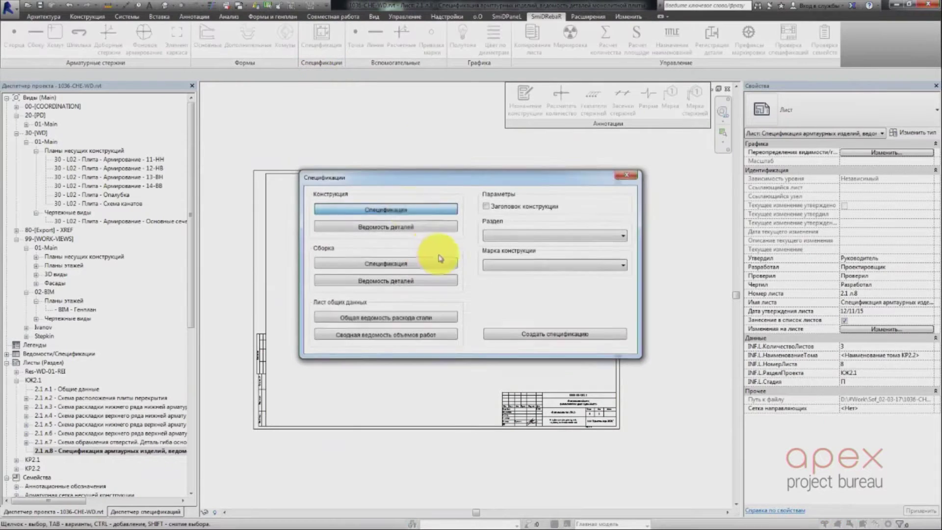
pyautogui.click(525, 333)
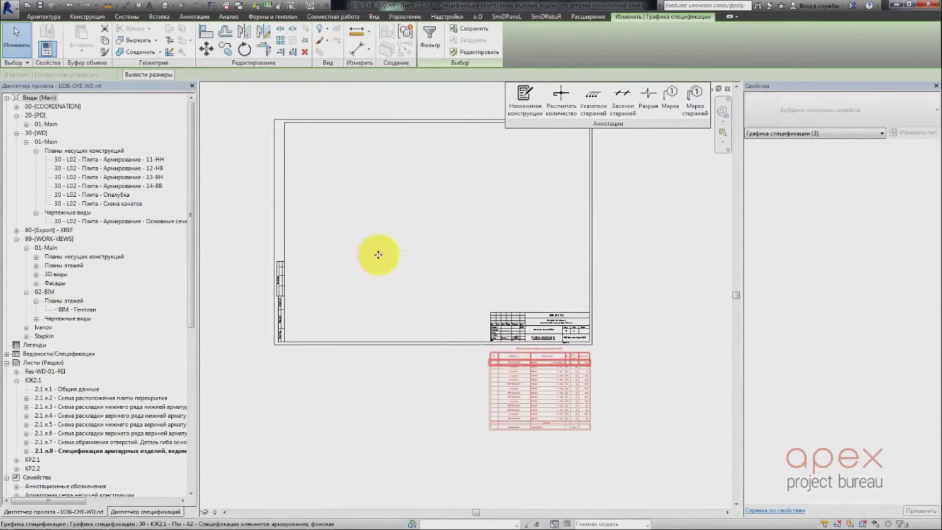
# Move the specification tables of Пм from below the title block into the upper-left corner of the sheet frame.
pyautogui.click(305, 168)
pyautogui.click(287, 143)
pyautogui.scroll(3, 298, 131)
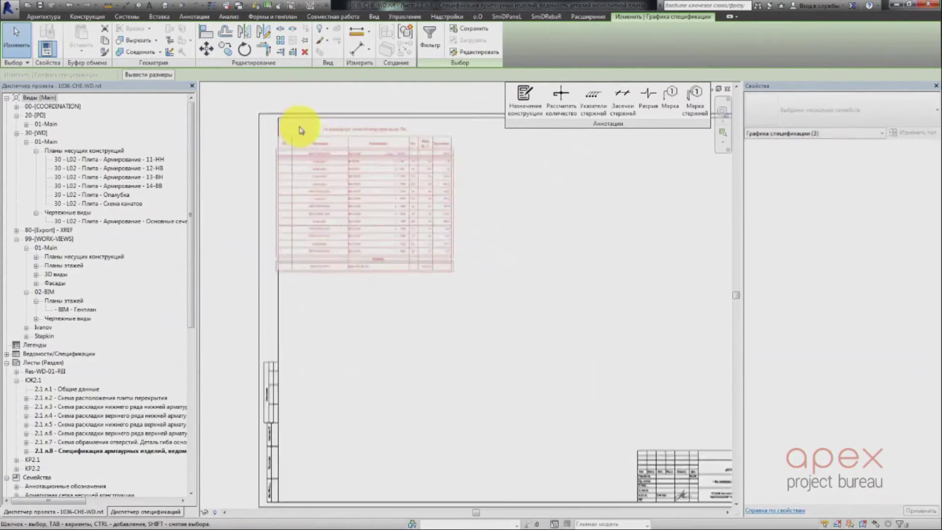
pyautogui.click(581, 194)
pyautogui.moveTo(579, 201); pyautogui.dragTo(581, 243, button='middle')
pyautogui.scroll(2, 500, 264)
pyautogui.scroll(-1, 601, 281)
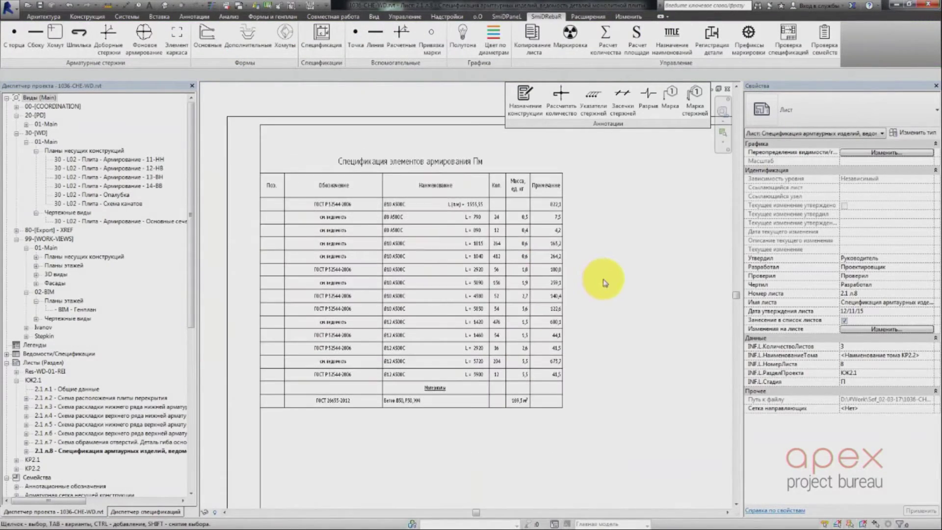
# Calculate the area of structure Пм in section КЖ2.1 and assign it to the background reinforcement.
pyautogui.scroll(4, 501, 195)
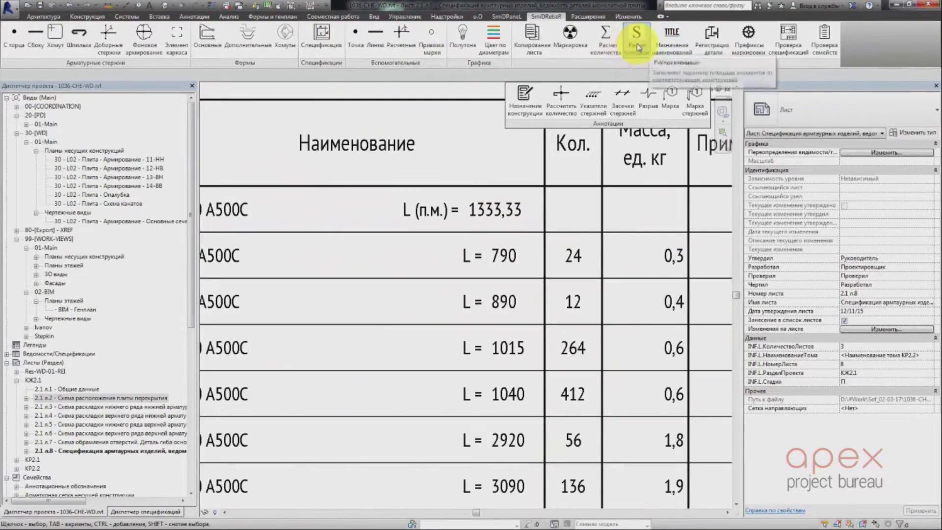
pyautogui.click(717, 49)
pyautogui.click(391, 275)
pyautogui.click(425, 297)
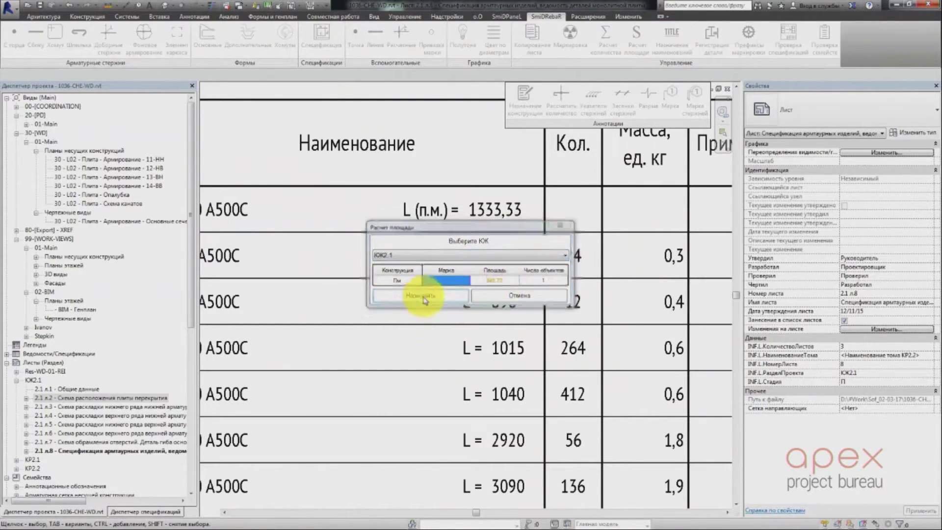
pyautogui.moveTo(508, 229); pyautogui.dragTo(458, 254, button='middle')
pyautogui.scroll(-3, 459, 251)
# Run the element marking for section КЖ2.1 to fill the position numbers in the specification.
pyautogui.moveTo(483, 283); pyautogui.dragTo(595, 236, button='middle')
pyautogui.click(570, 39)
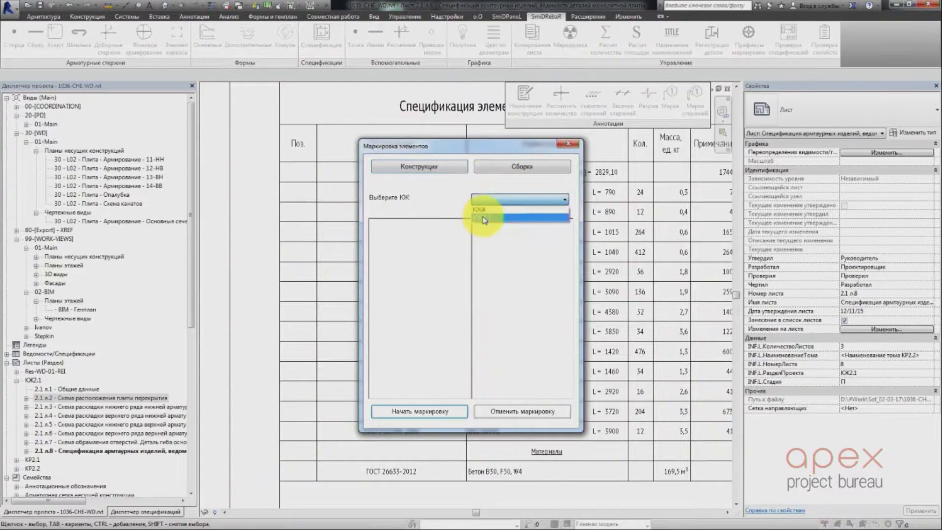
pyautogui.click(409, 412)
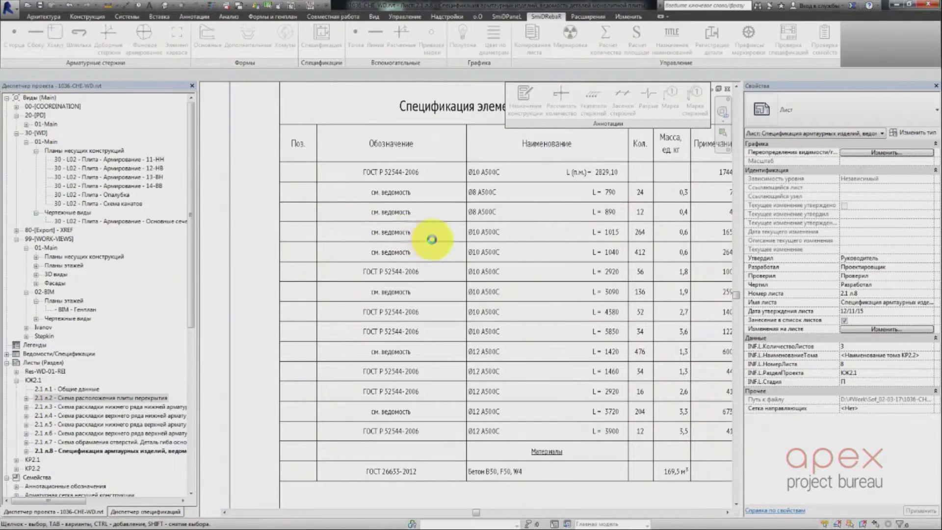
pyautogui.scroll(-1, 343, 357)
pyautogui.moveTo(347, 340); pyautogui.dragTo(381, 349, button='middle')
# Apply the marking prefixes by bar type and mark the elements of structure Пм in КЖ2.1 again.
pyautogui.click(749, 42)
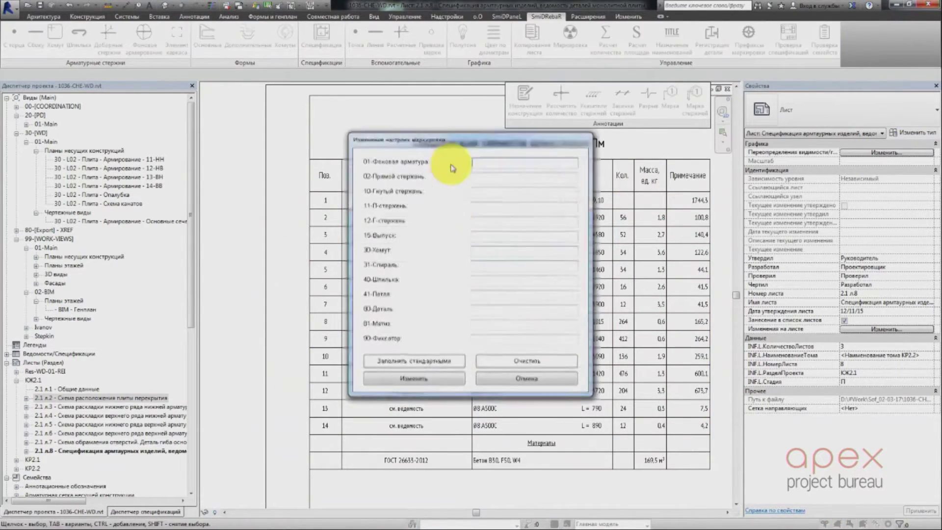
pyautogui.click(443, 416)
pyautogui.click(570, 37)
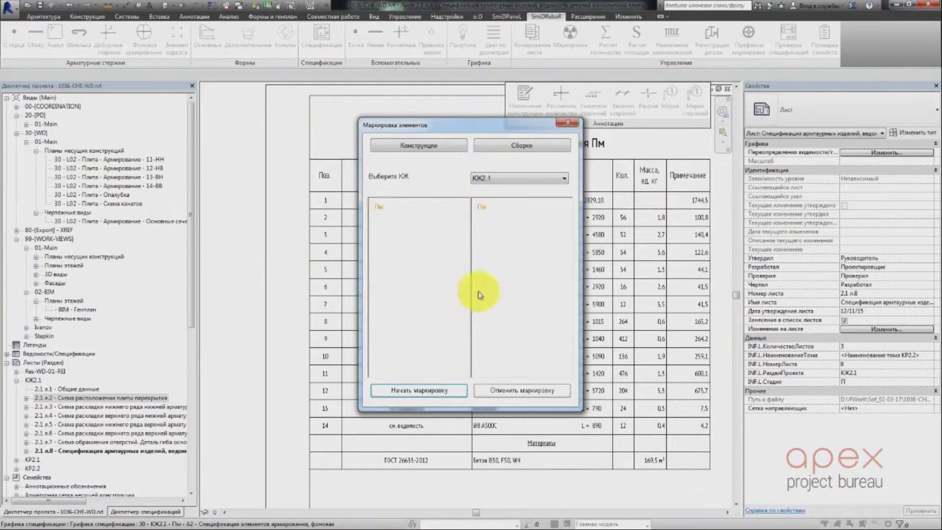
pyautogui.click(418, 391)
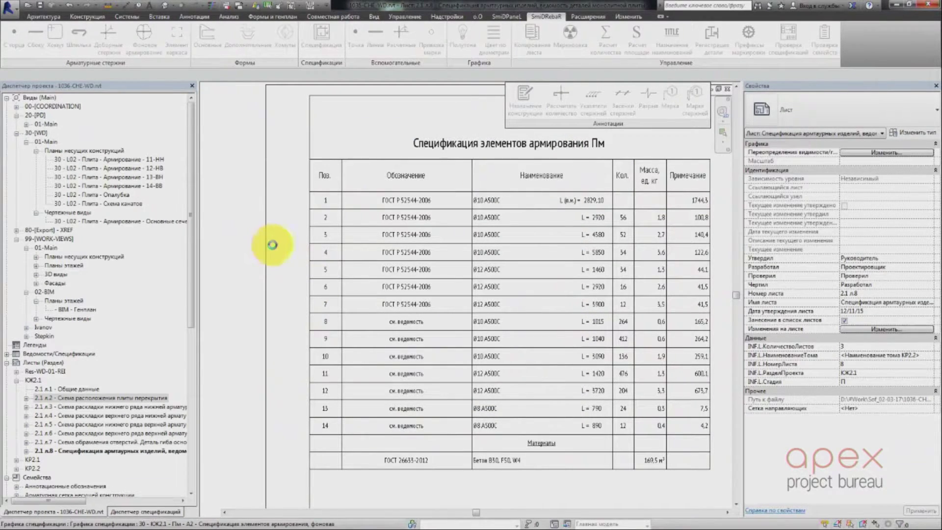
pyautogui.moveTo(310, 356); pyautogui.dragTo(294, 353, button='middle')
pyautogui.scroll(-2, 479, 315)
# Create the bent-bar detail schedule (Ведомость деталей) for Пм and place it beside the specification on the sheet.
pyautogui.moveTo(721, 315); pyautogui.dragTo(530, 289, button='middle')
pyautogui.scroll(-1, 534, 293)
pyautogui.click(321, 36)
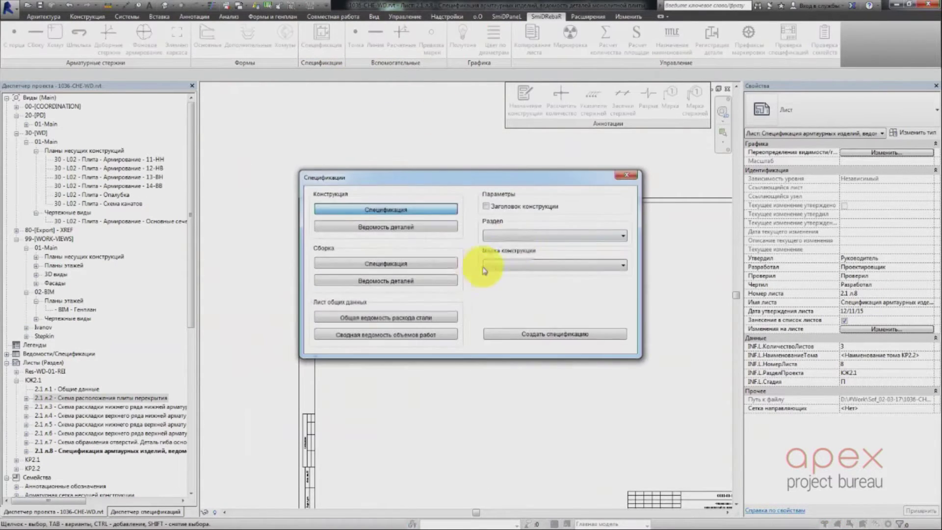
pyautogui.click(535, 334)
pyautogui.click(505, 402)
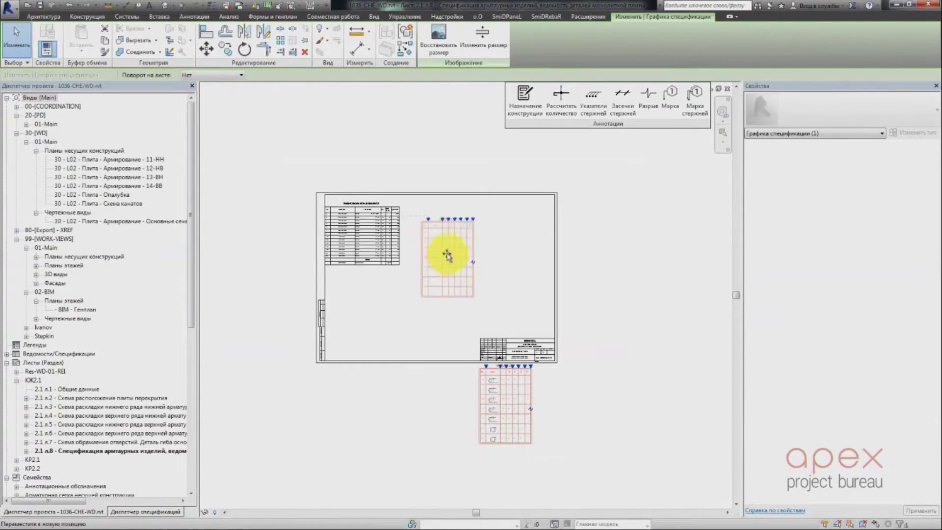
pyautogui.click(447, 255)
pyautogui.scroll(6, 465, 235)
pyautogui.moveTo(619, 439); pyautogui.dragTo(639, 343, button='middle')
pyautogui.scroll(-1, 639, 343)
# View the opening-framing and bar-bending details on sheet 2.1 л.7, and reopen sheet 2.1 л.3.
pyautogui.doubleClick(169, 442)
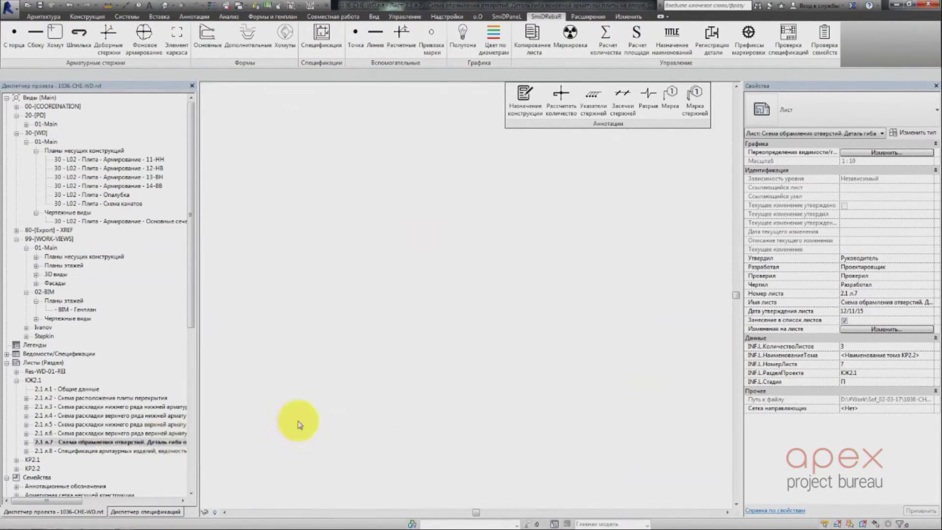
pyautogui.scroll(3, 456, 271)
pyautogui.scroll(-3, 511, 272)
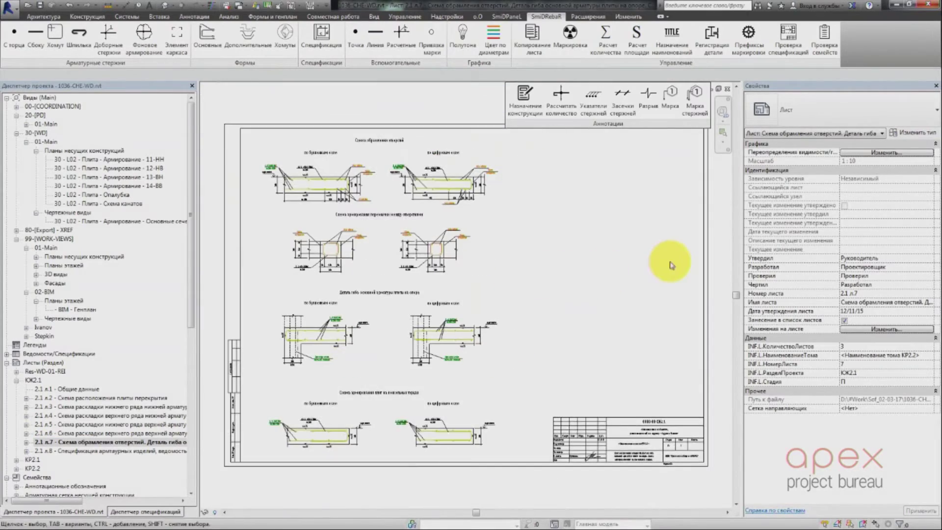
pyautogui.doubleClick(106, 407)
# Switch to Foxit PhantomPDF and review the exported reinforcement plan, detail sheet and specification pages.
pyautogui.hotkey('alt', 'Tab')
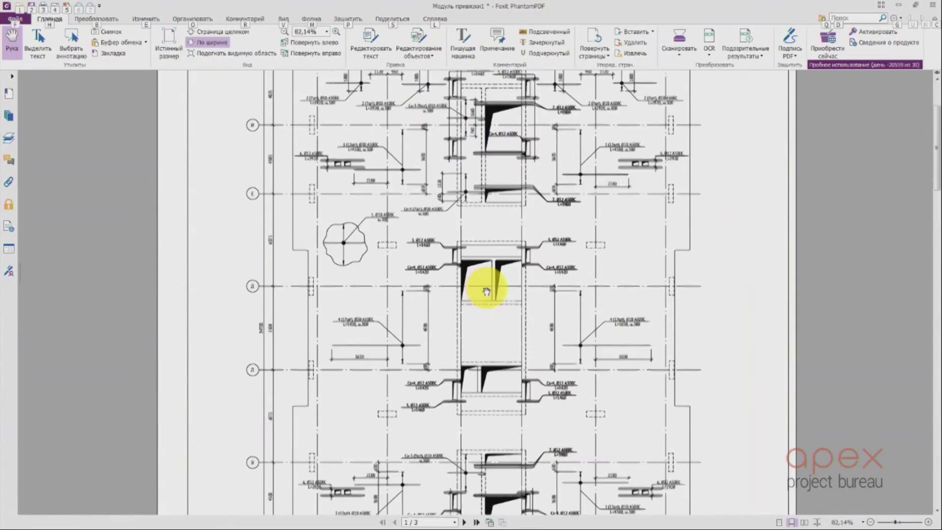
pyautogui.keyDown('ctrl'); pyautogui.scroll(-3, 486, 292); pyautogui.keyUp('ctrl')
pyautogui.scroll(-10, 487, 300)
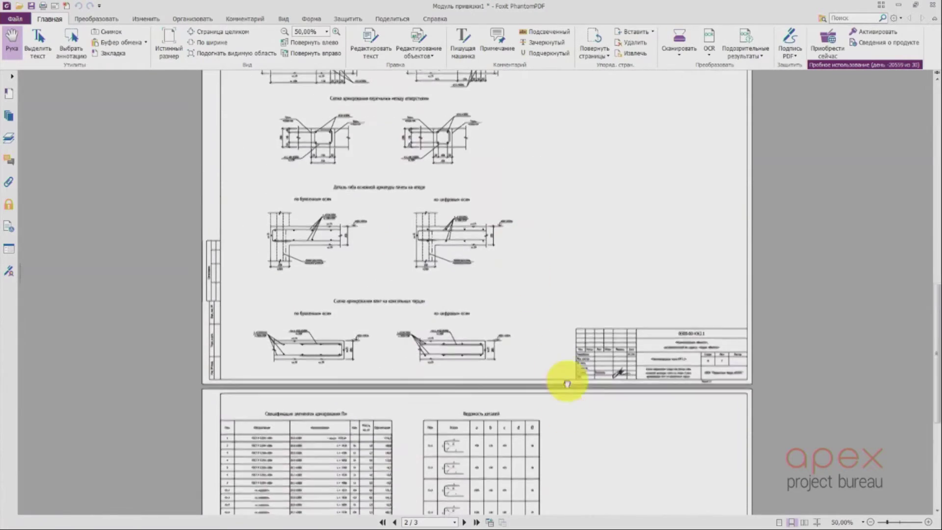
pyautogui.scroll(-5, 574, 344)
pyautogui.keyDown('ctrl'); pyautogui.scroll(2, 242, 270); pyautogui.keyUp('ctrl')
pyautogui.scroll(1, 294, 294)
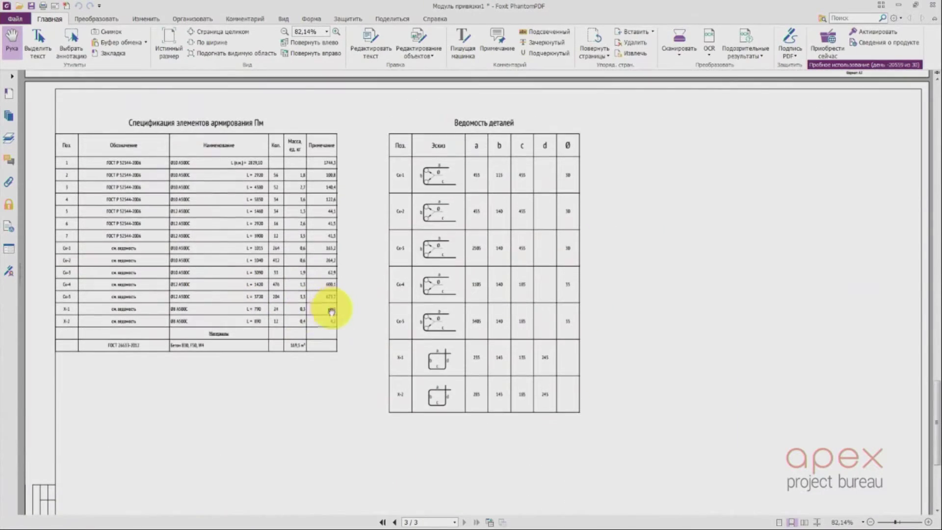
pyautogui.scroll(1, 199, 395)
pyautogui.scroll(15, 643, 255)
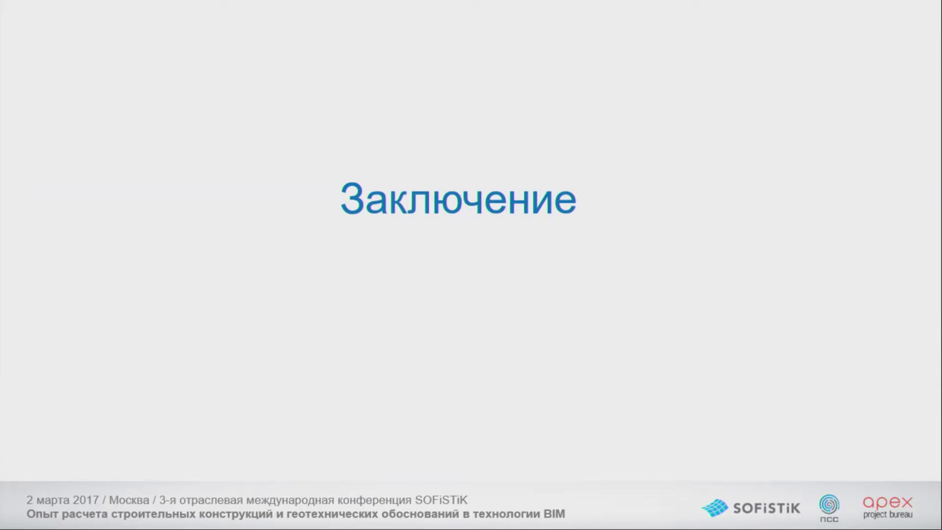
pyautogui.press('Right')
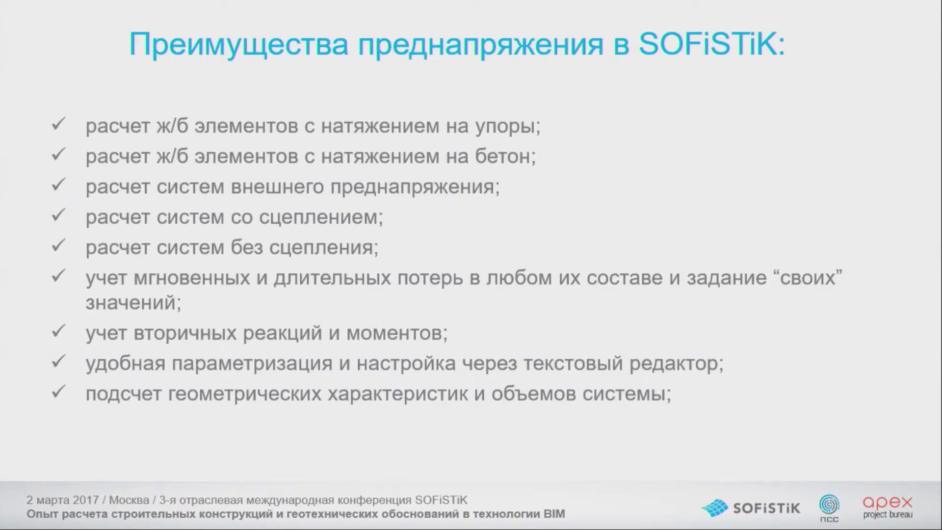